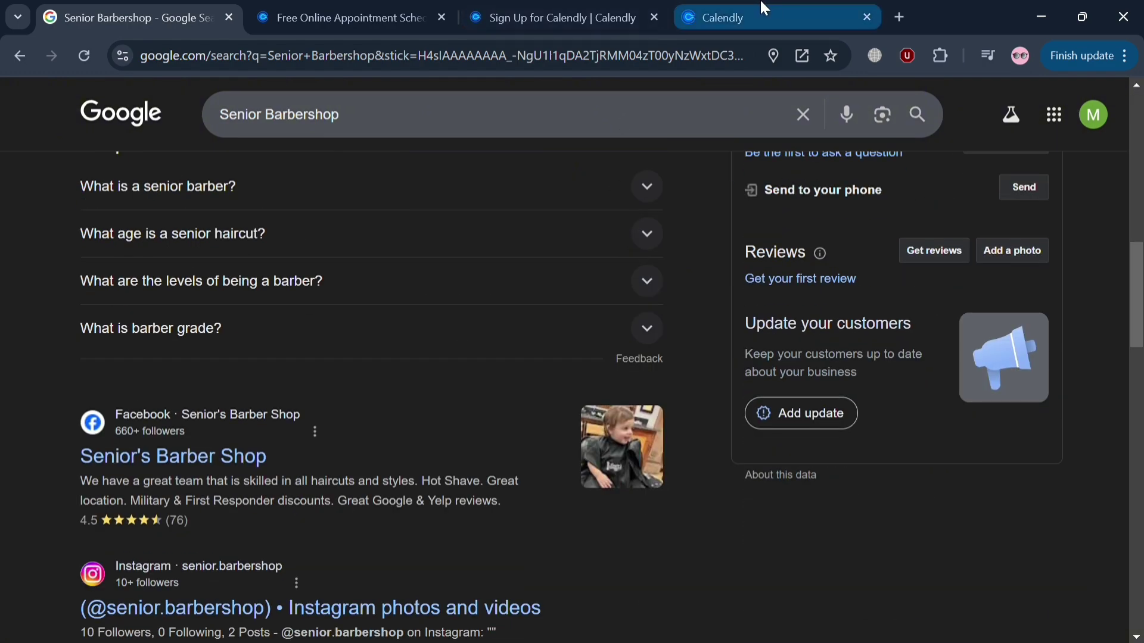
# Open the Calendly homepage and dismiss its cookie privacy notice.
pyautogui.click(340, 9)
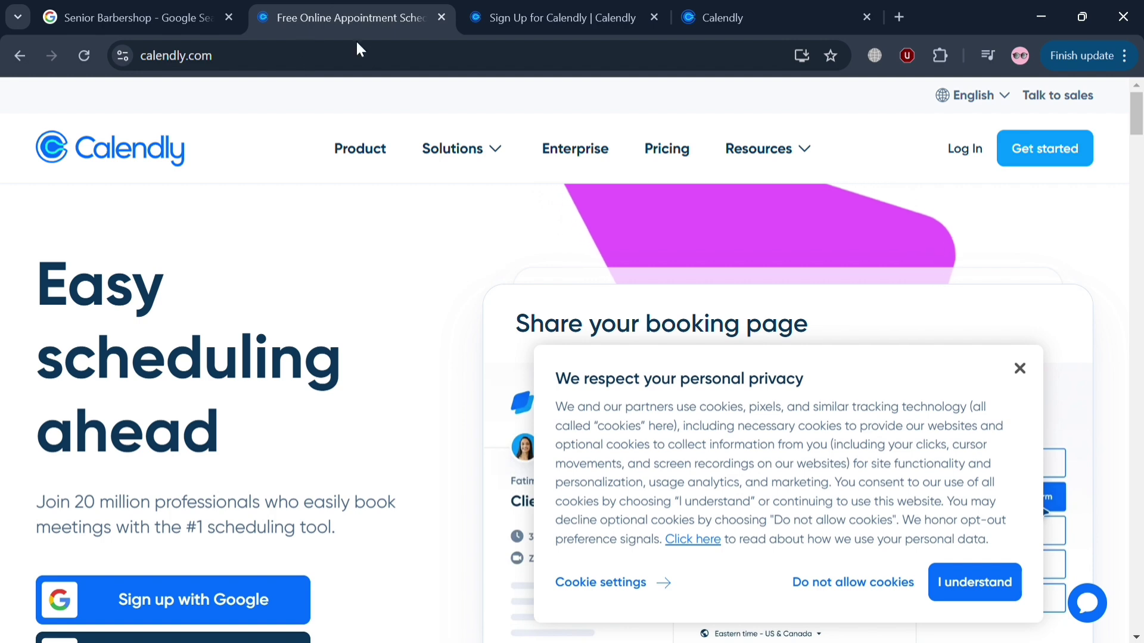
pyautogui.moveTo(465, 149)
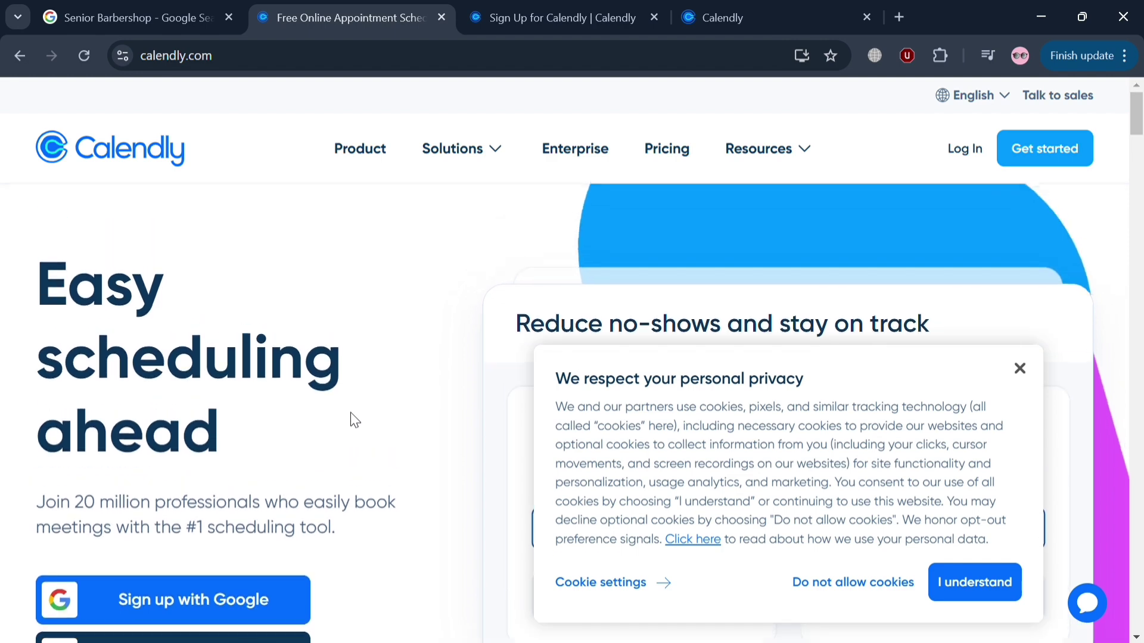
pyautogui.click(990, 572)
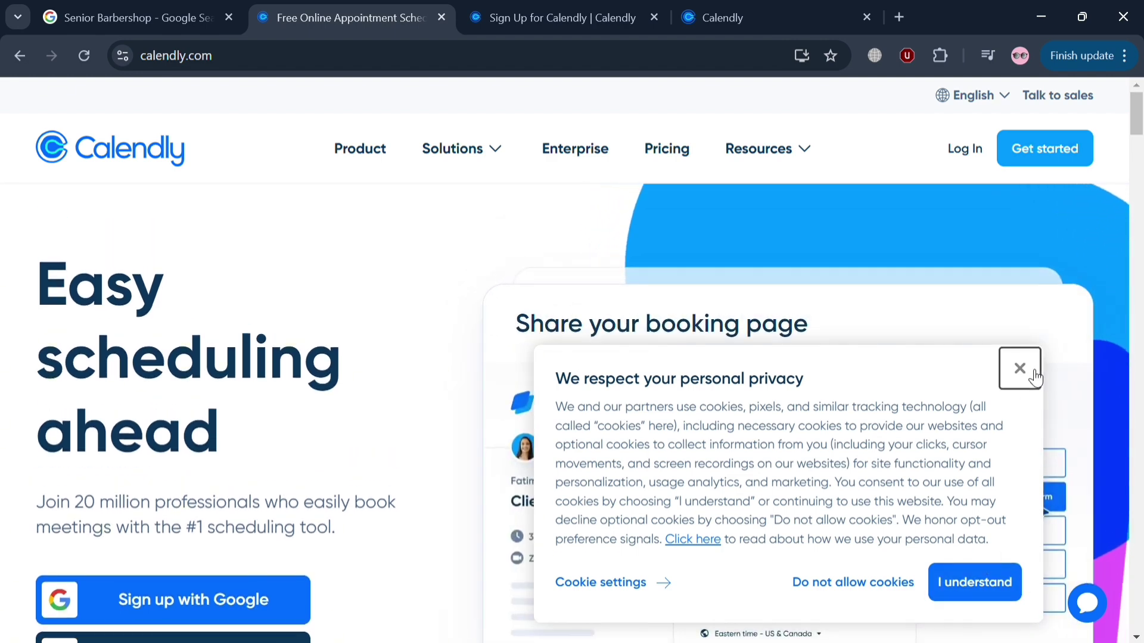
# Look through the Calendly homepage, including its calendar connections, integrations, pricing plans and security sections.
pyautogui.scroll(-6, 495, 365)
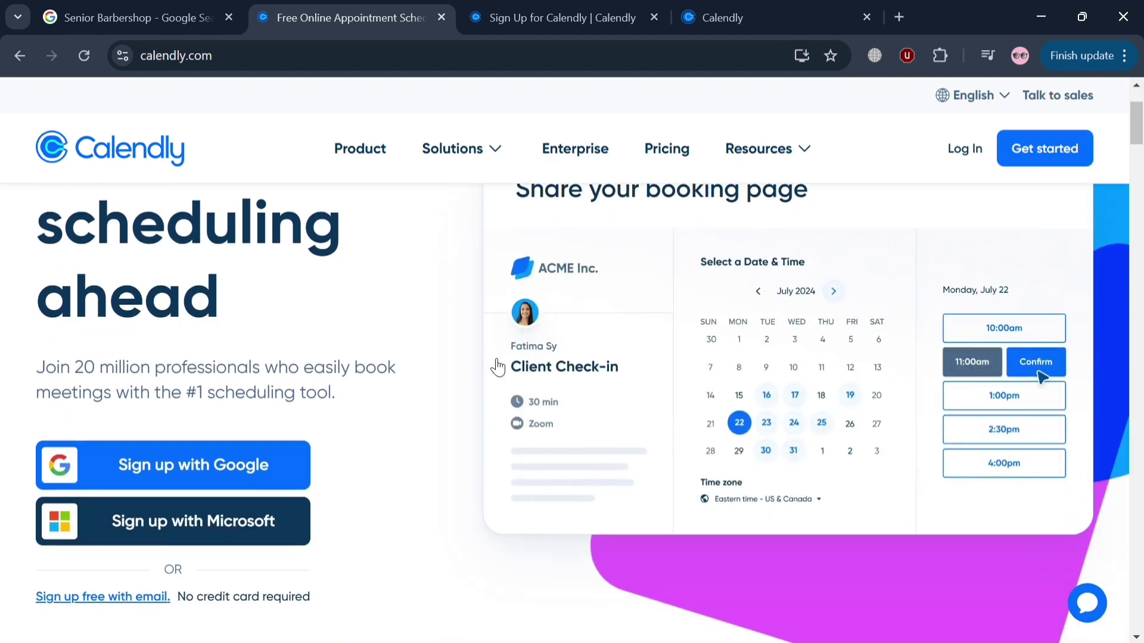
pyautogui.scroll(-10, 495, 365)
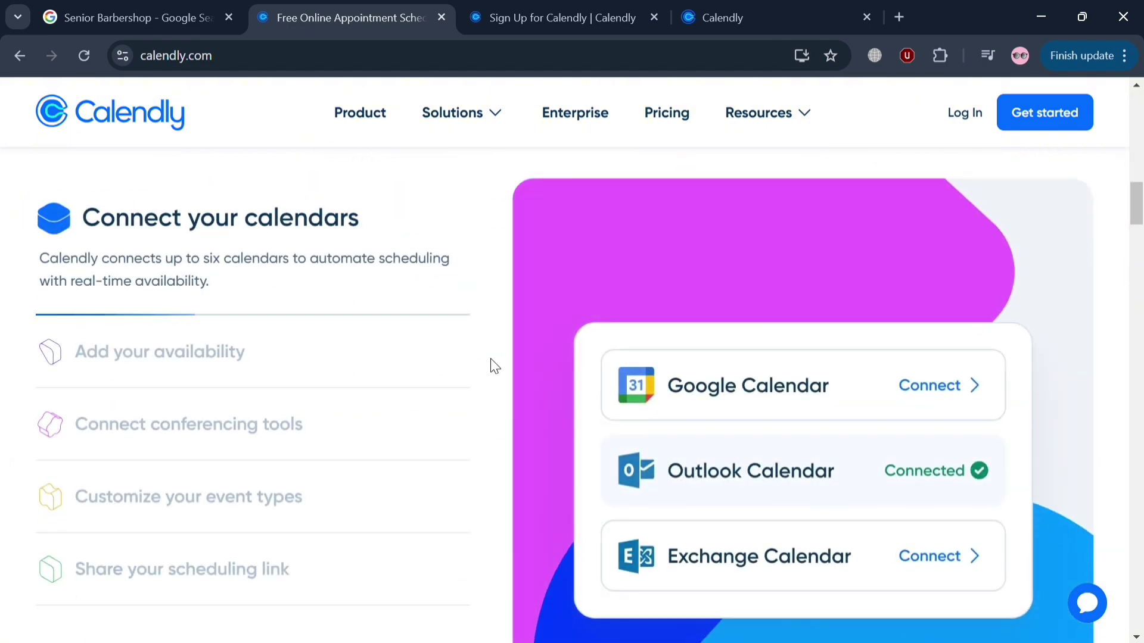
pyautogui.scroll(-5, 495, 365)
pyautogui.scroll(-8, 495, 365)
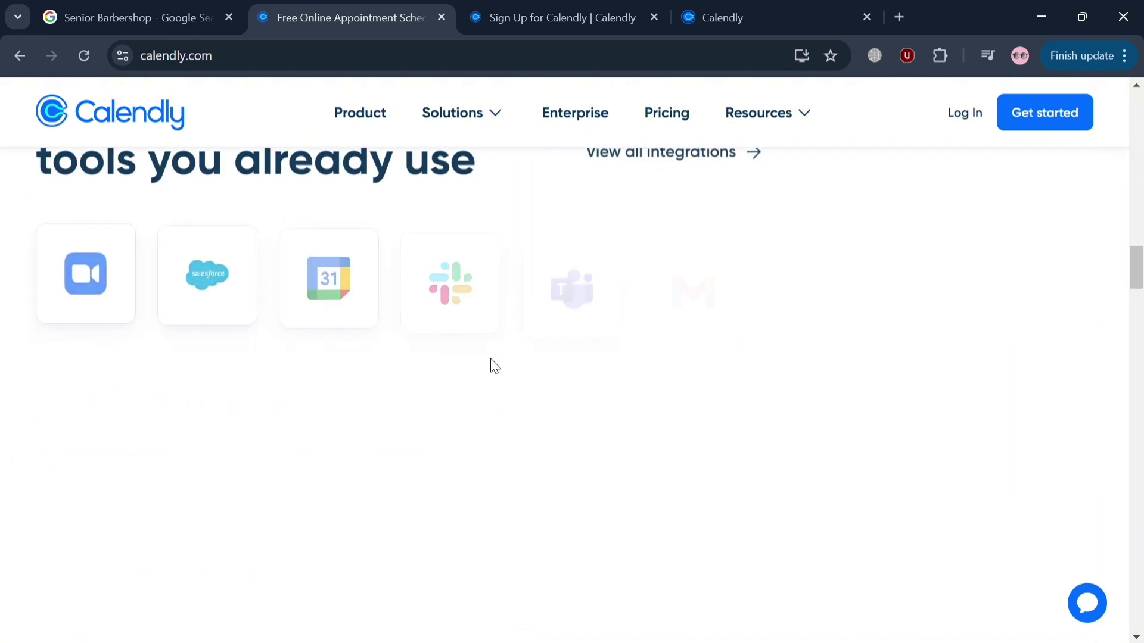
pyautogui.scroll(-10, 498, 367)
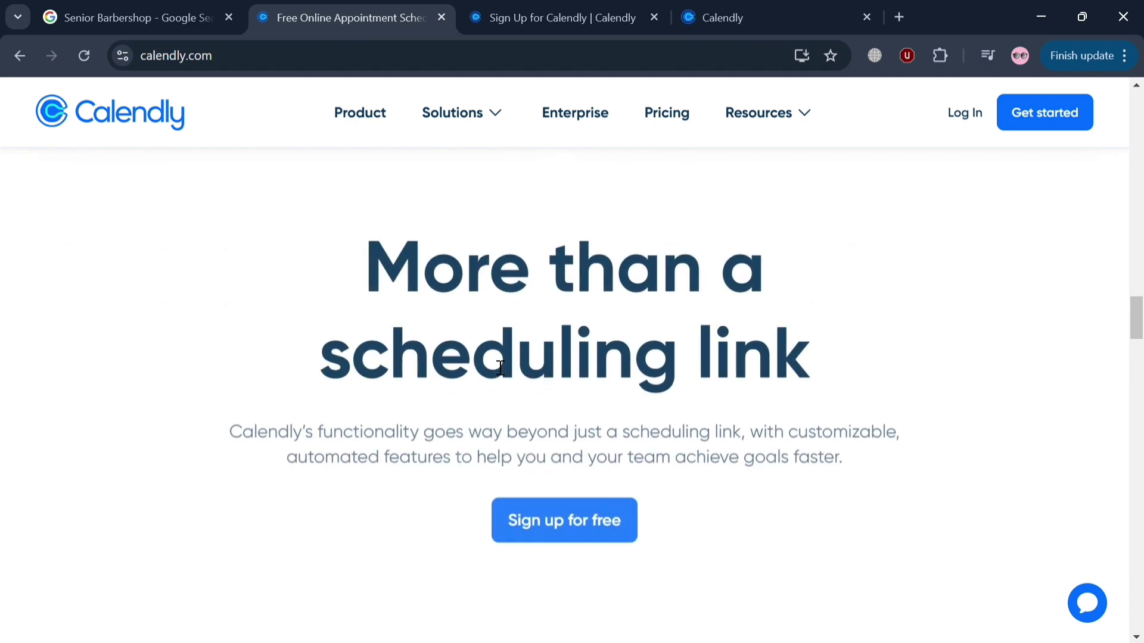
pyautogui.scroll(-10, 495, 365)
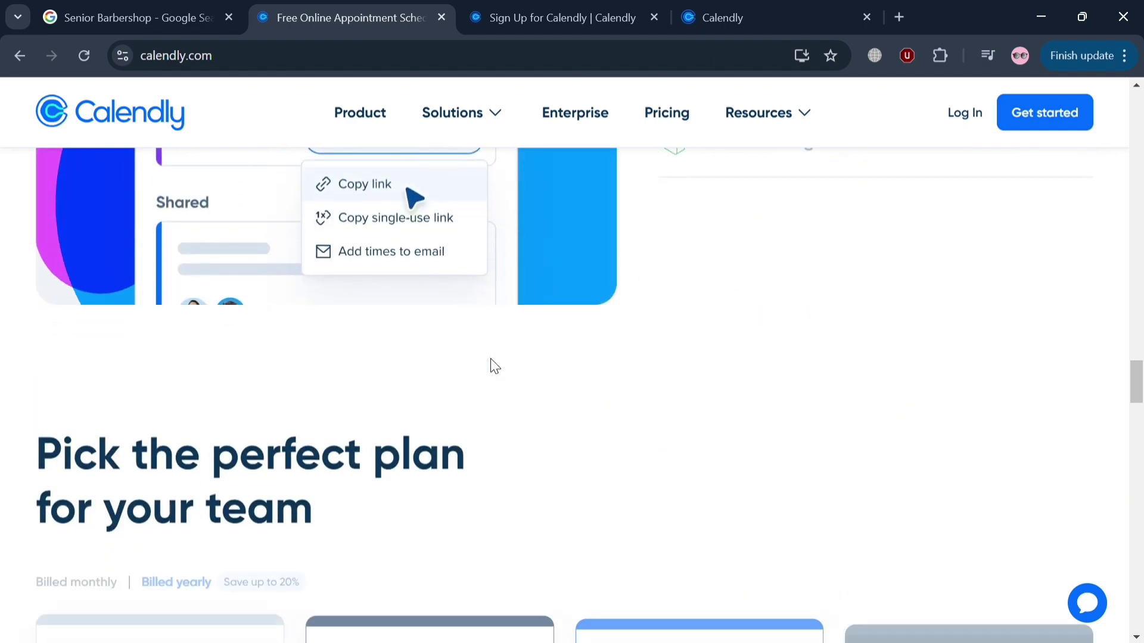
pyautogui.scroll(-10, 495, 366)
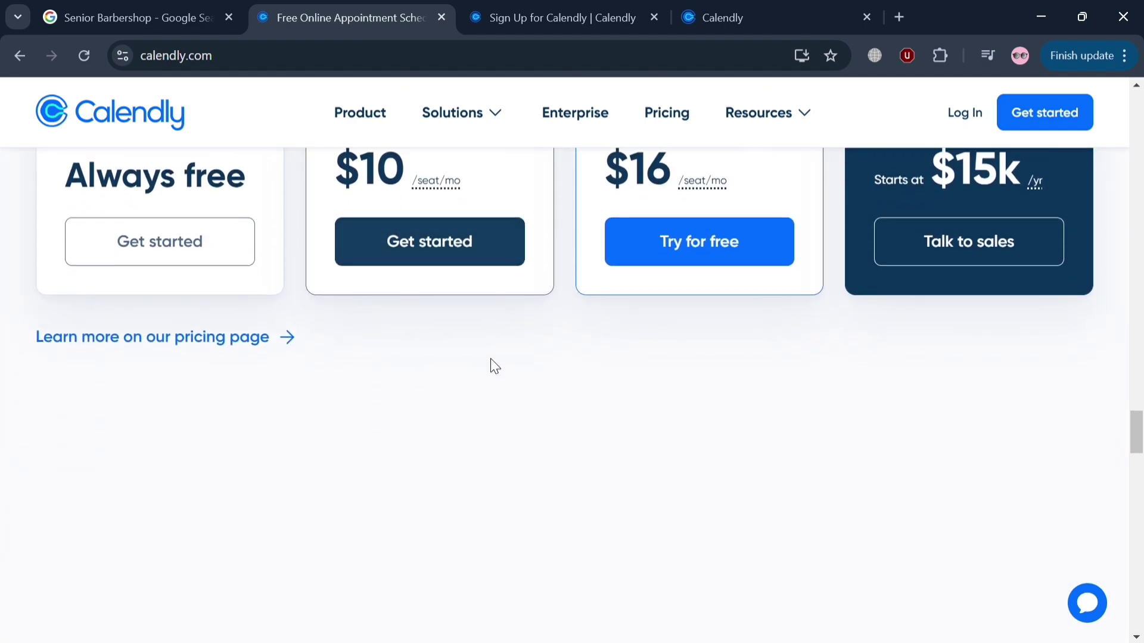
pyautogui.scroll(-10, 498, 367)
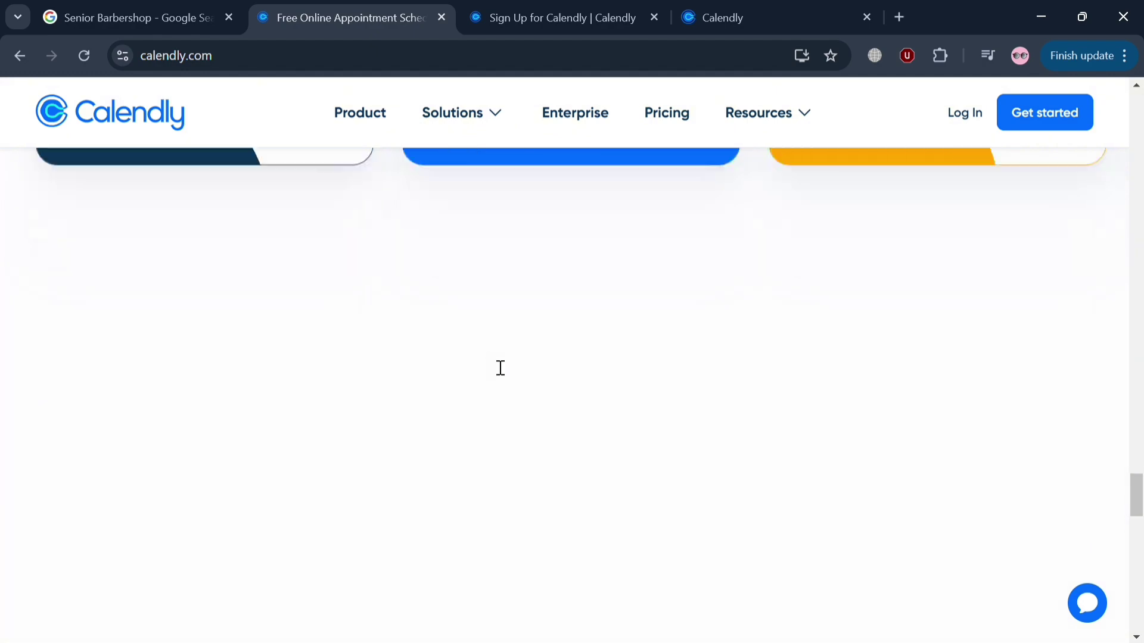
pyautogui.scroll(-15, 494, 365)
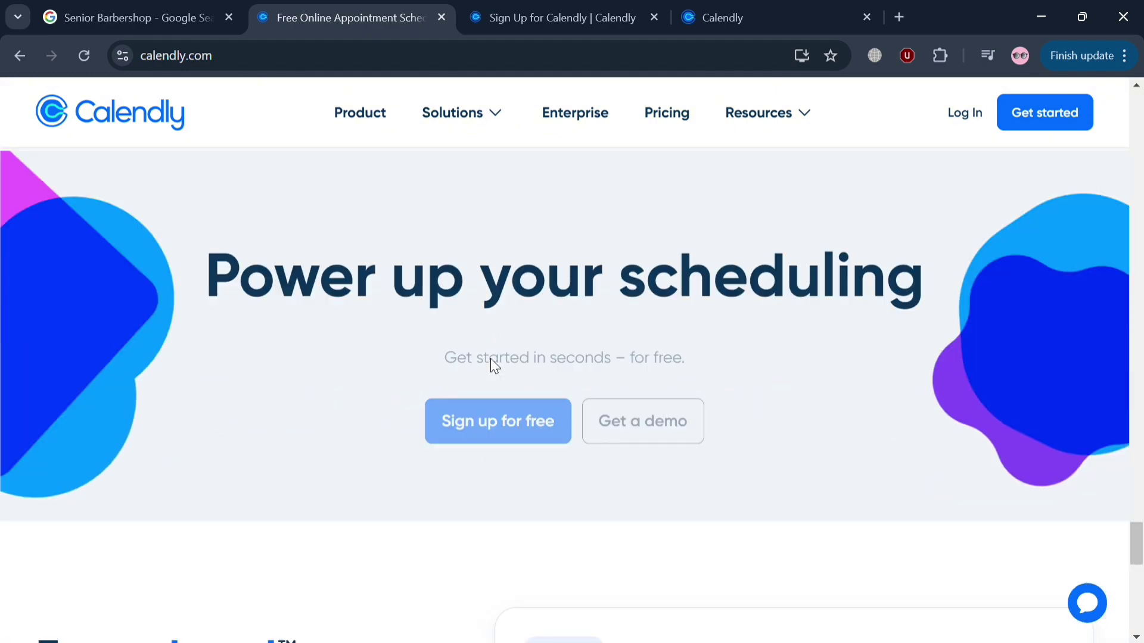
pyautogui.scroll(12, 495, 366)
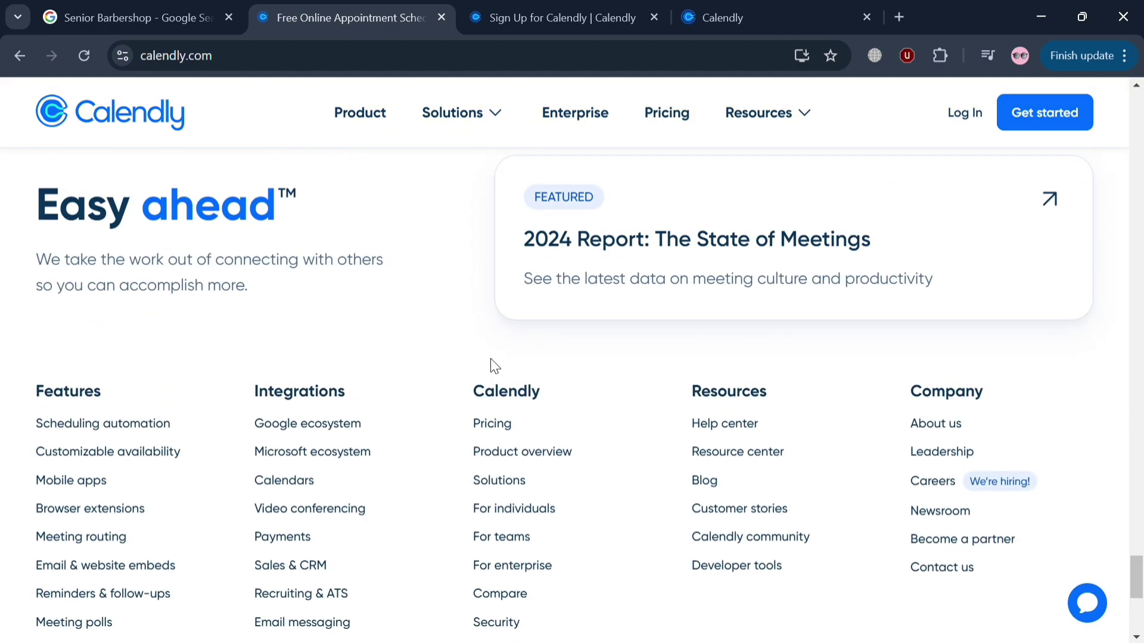
pyautogui.scroll(12, 495, 366)
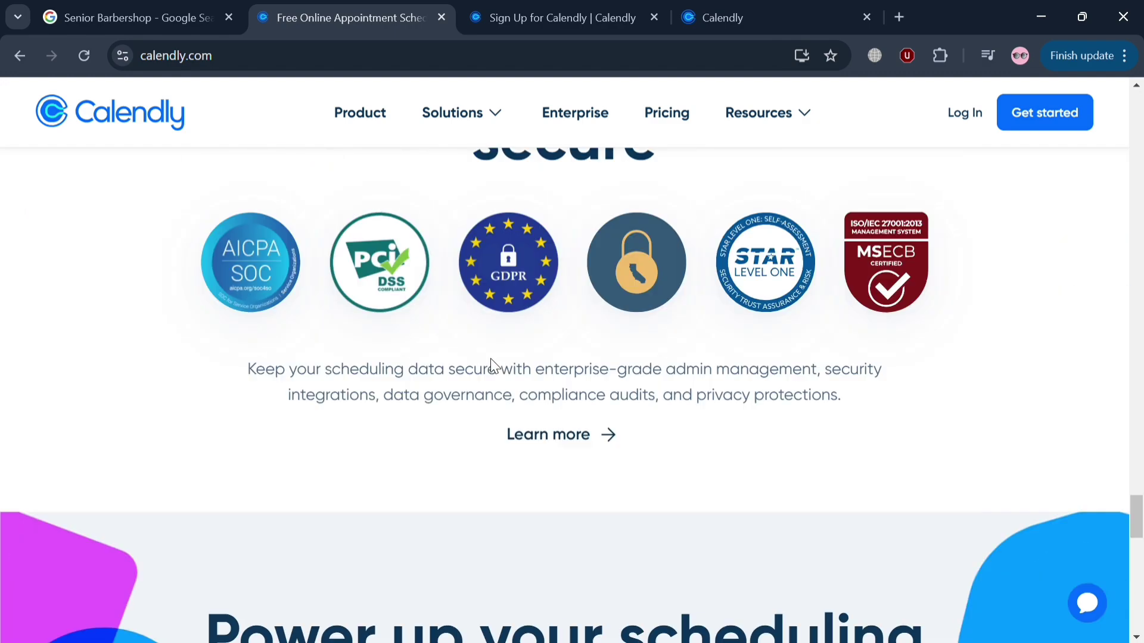
pyautogui.scroll(15, 495, 366)
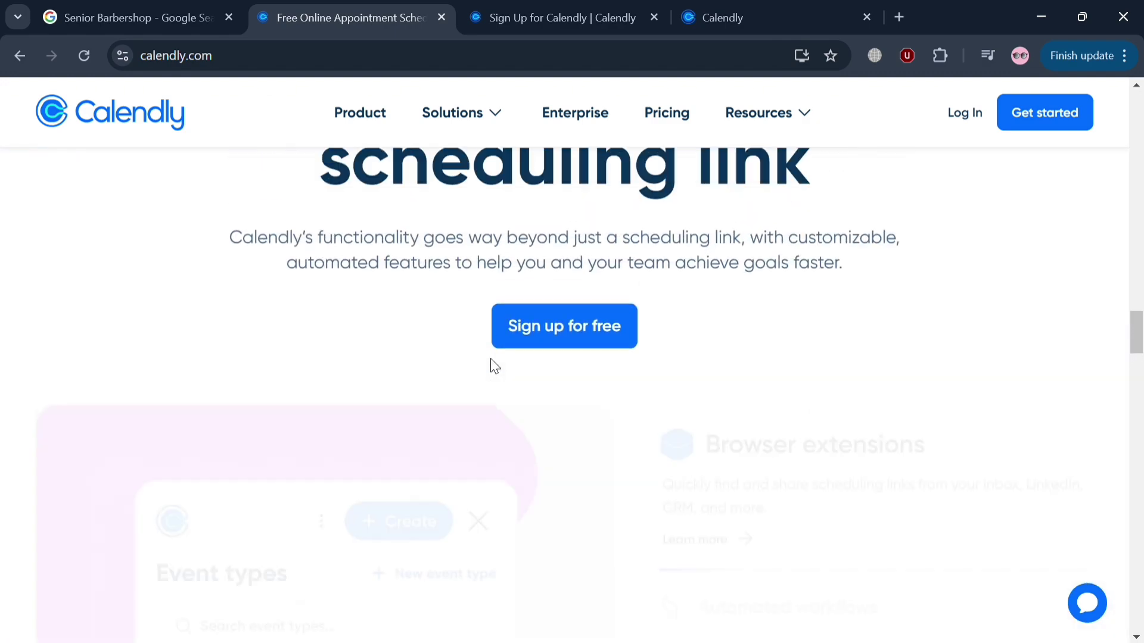
pyautogui.scroll(10, 501, 367)
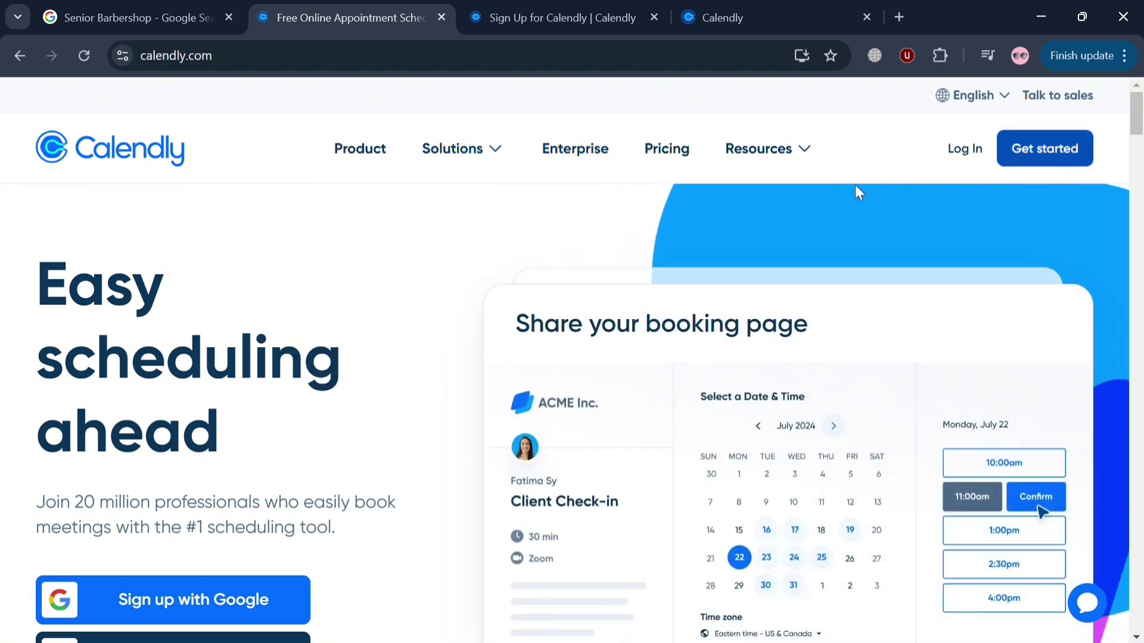
# Review the Calendly signup page with its email, Google and Microsoft options and the Teams trial benefits.
pyautogui.click(586, 8)
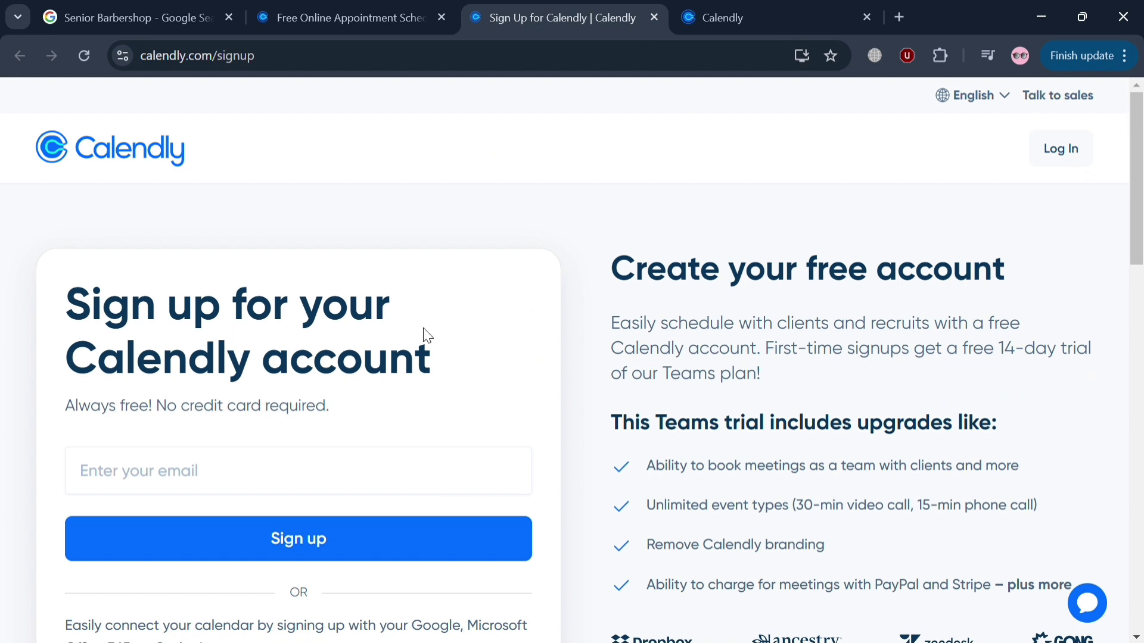
pyautogui.scroll(-5, 417, 459)
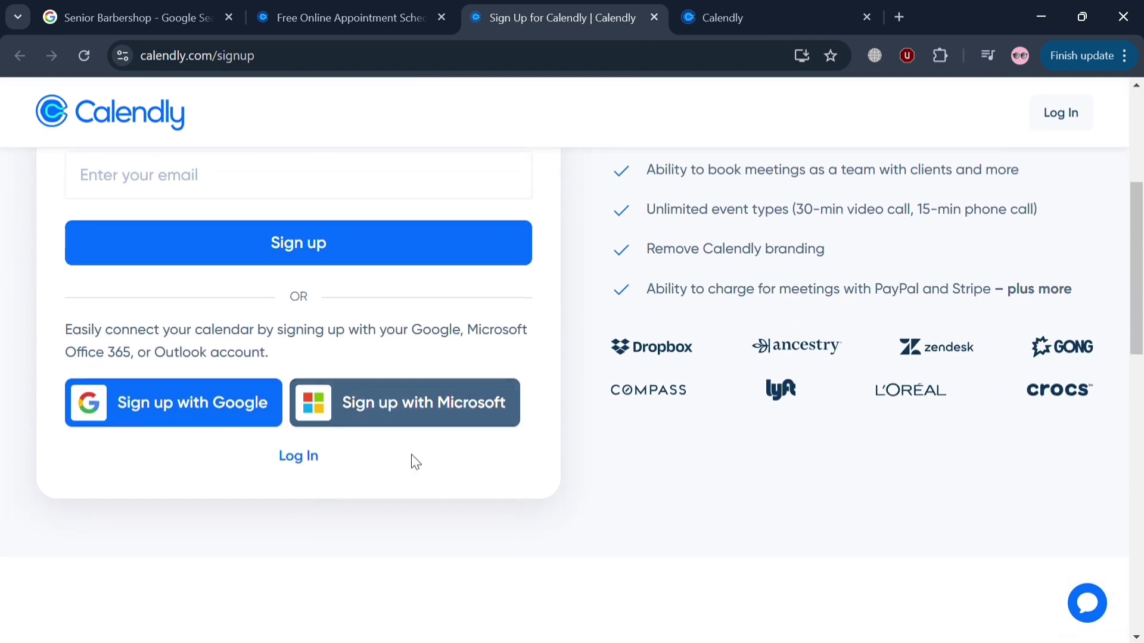
pyautogui.scroll(-3, 572, 468)
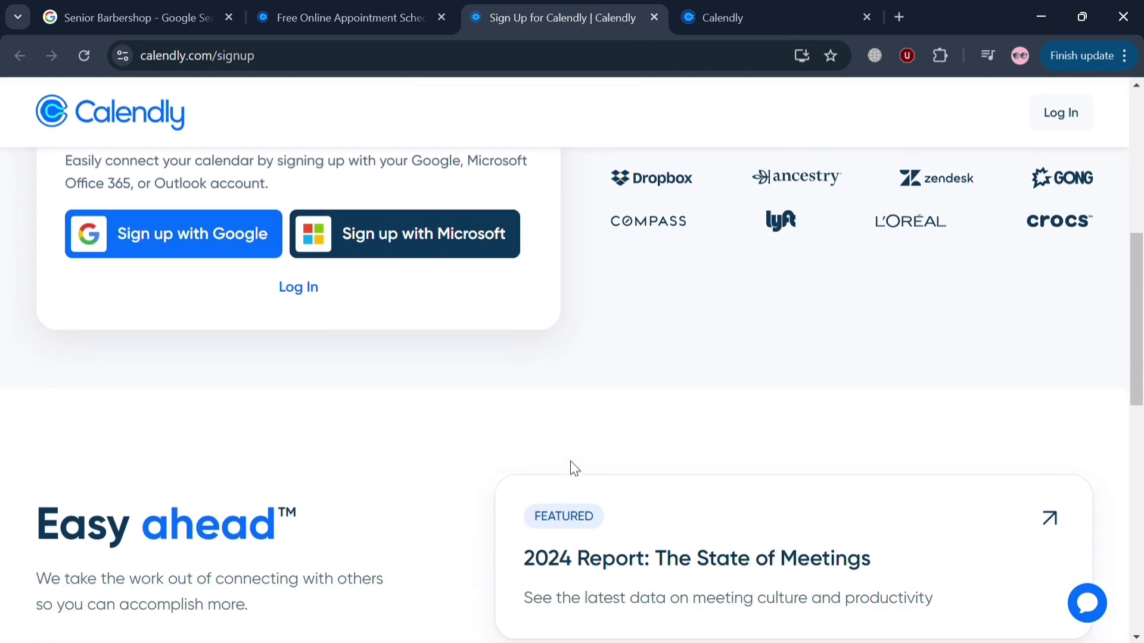
pyautogui.scroll(-3, 576, 468)
pyautogui.scroll(10, 574, 468)
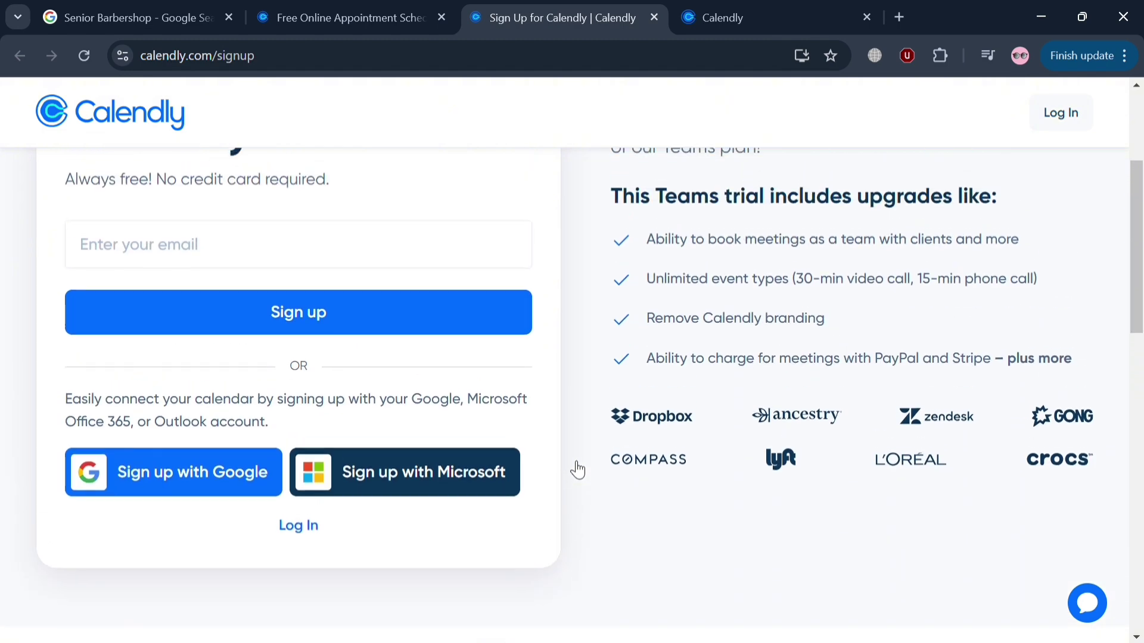
pyautogui.scroll(1, 574, 469)
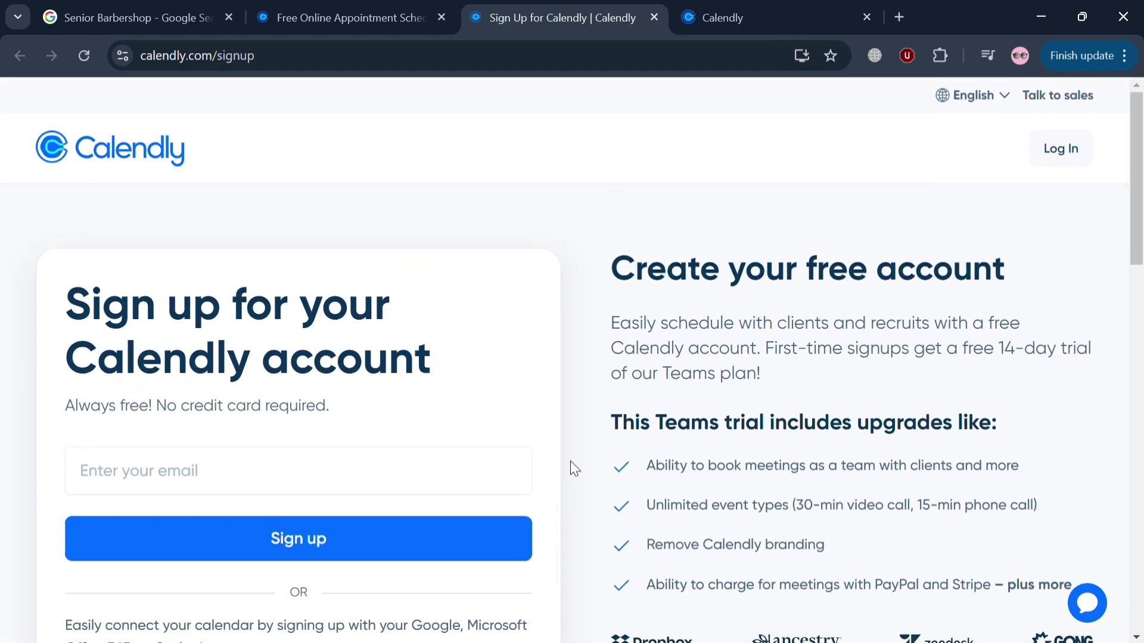
# Go to the Calendly onboarding and submit "On my own" as the planned way of using it.
pyautogui.click(685, 8)
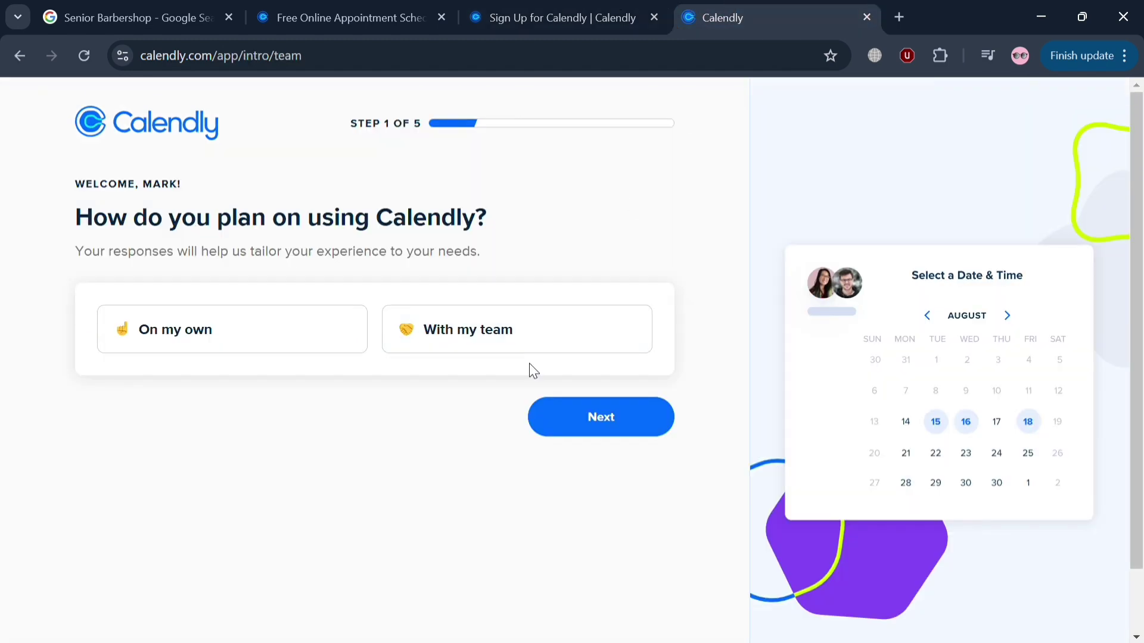
pyautogui.click(331, 335)
pyautogui.click(594, 427)
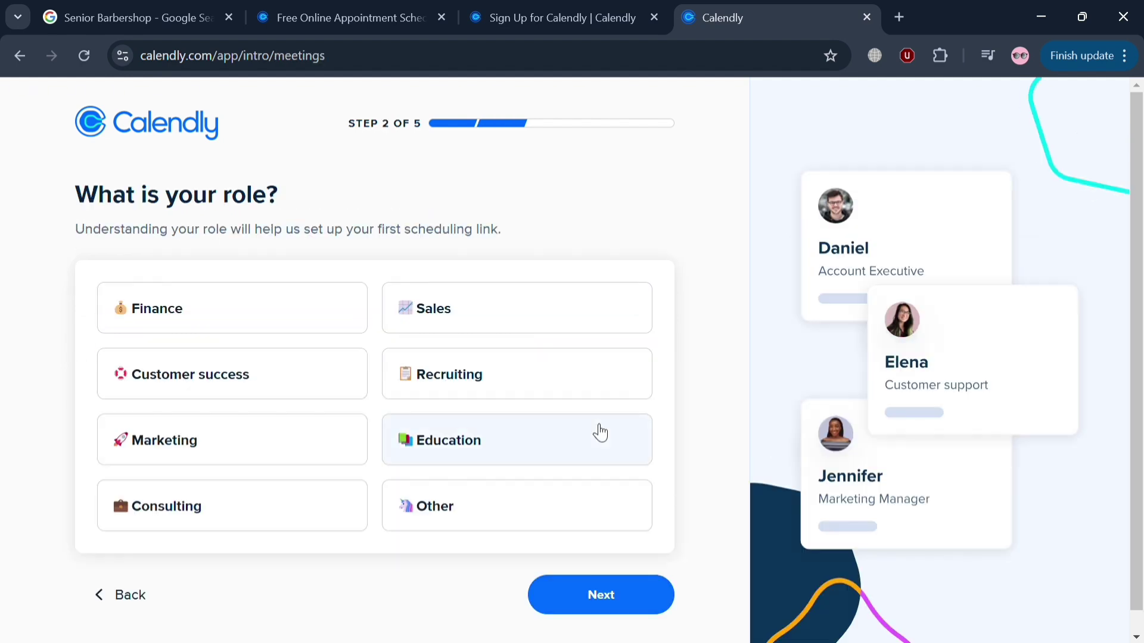
# Choose Marketing as the role and continue to the calendar setup.
pyautogui.click(499, 327)
pyautogui.click(334, 465)
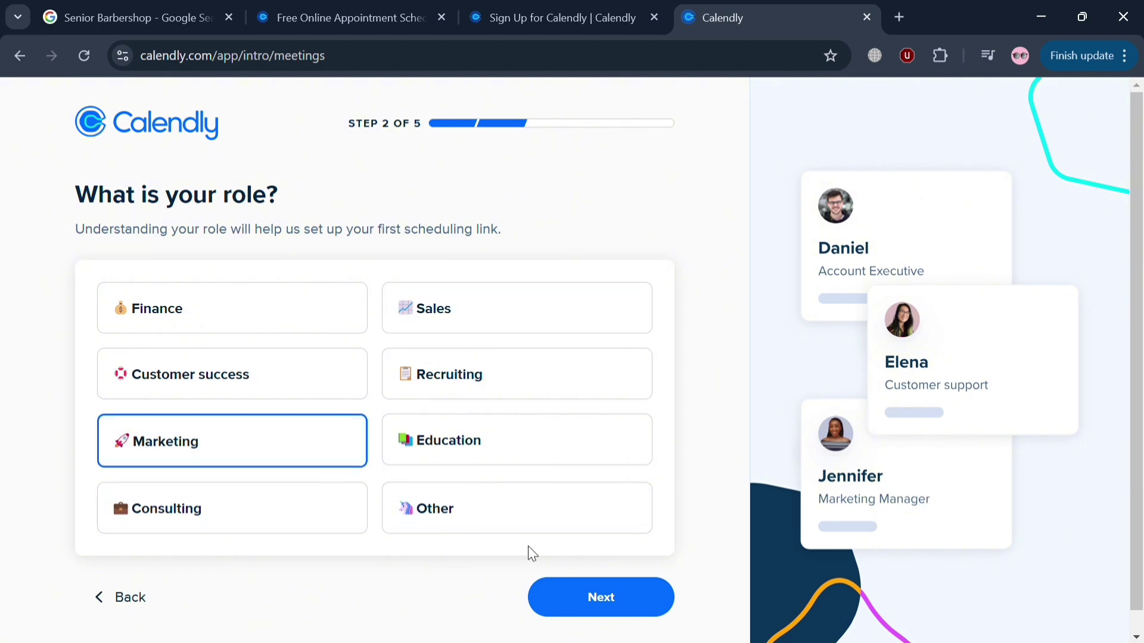
pyautogui.click(583, 605)
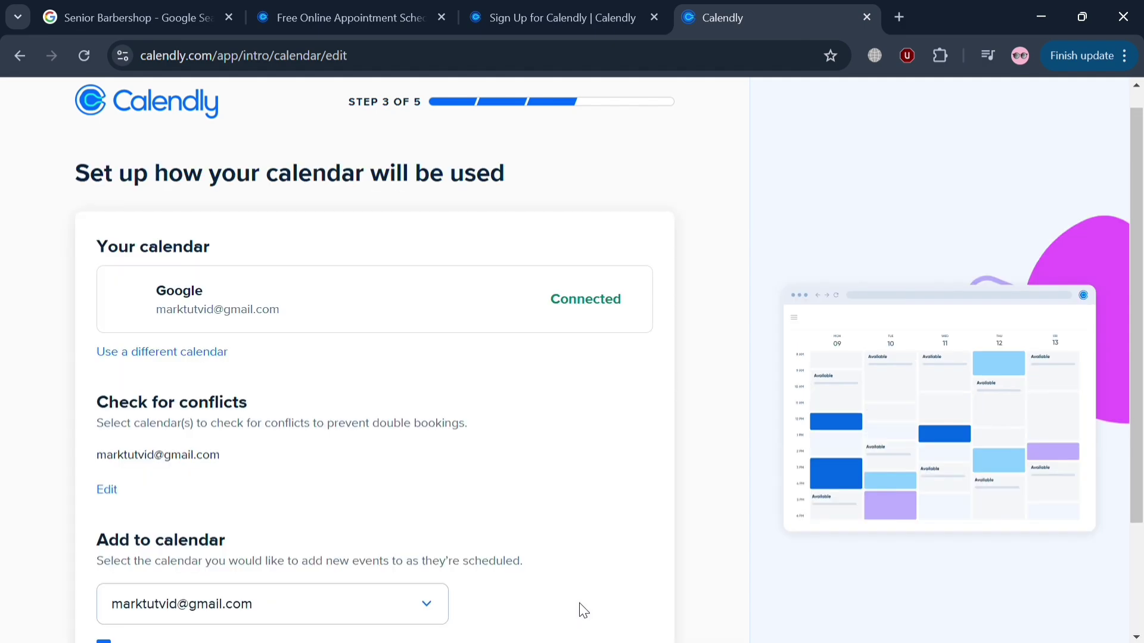
# Accept the connected Google calendar settings and the default weekly hours of 9:00am to 5:00pm, Monday to Friday.
pyautogui.scroll(-3, 396, 362)
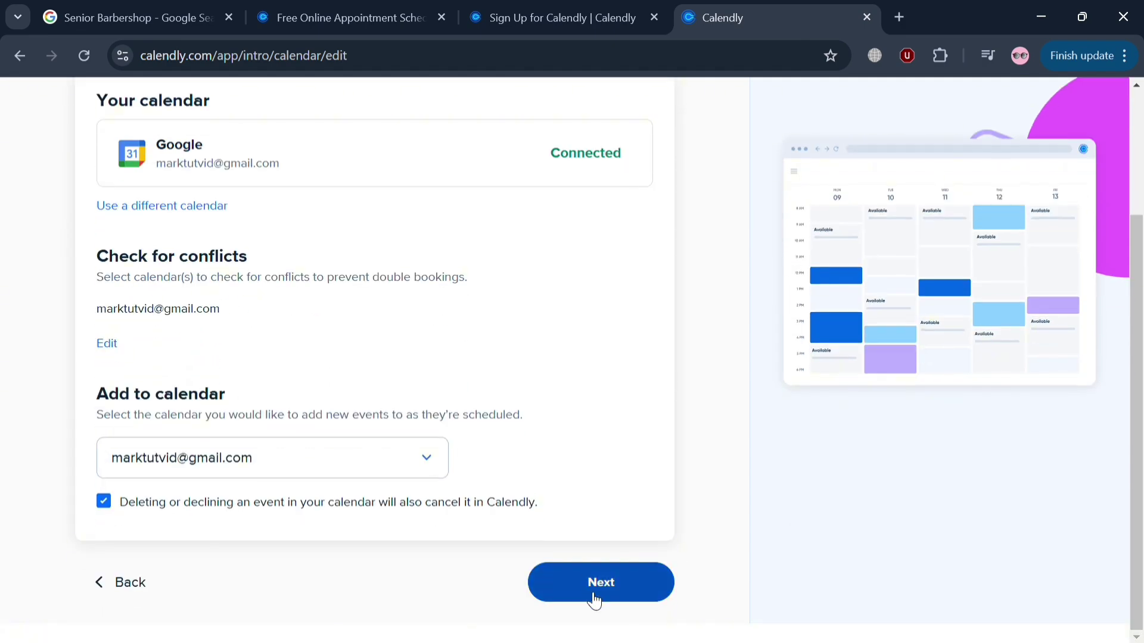
pyautogui.click(595, 599)
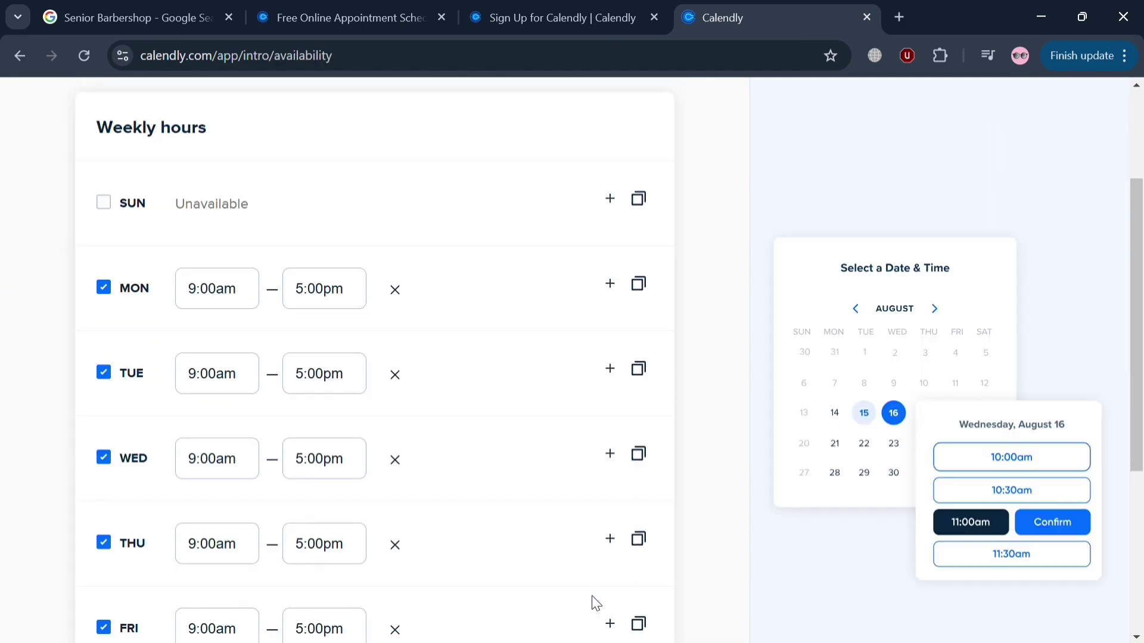
pyautogui.scroll(-5, 591, 595)
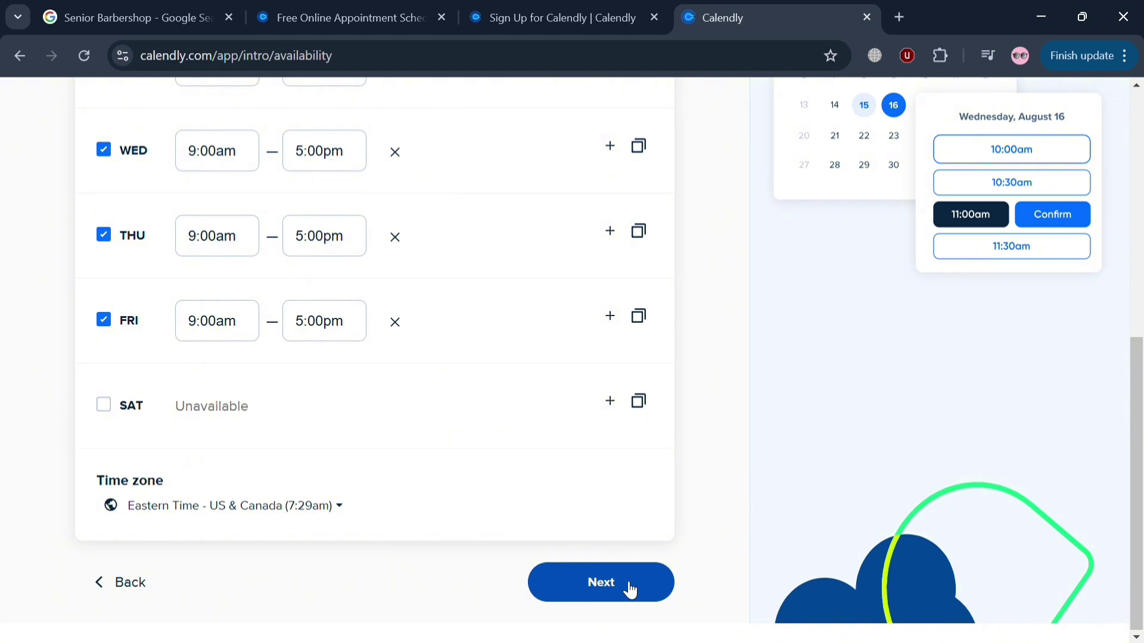
pyautogui.click(630, 587)
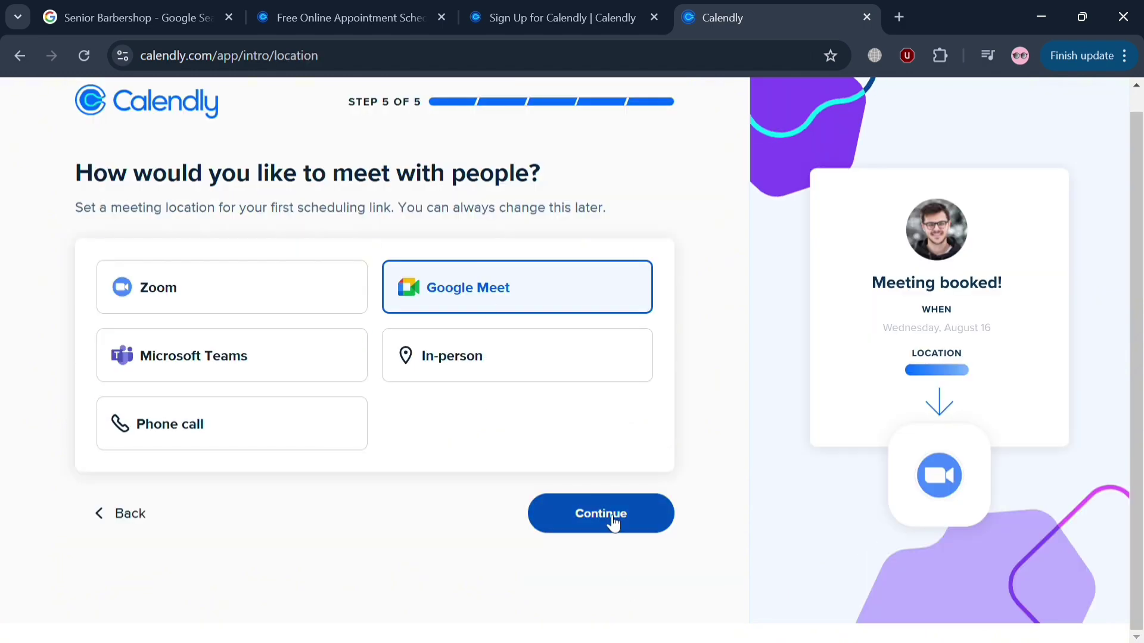
# Try to continue with In-person as the meeting location without entering an address.
pyautogui.click(621, 373)
pyautogui.scroll(-2, 655, 592)
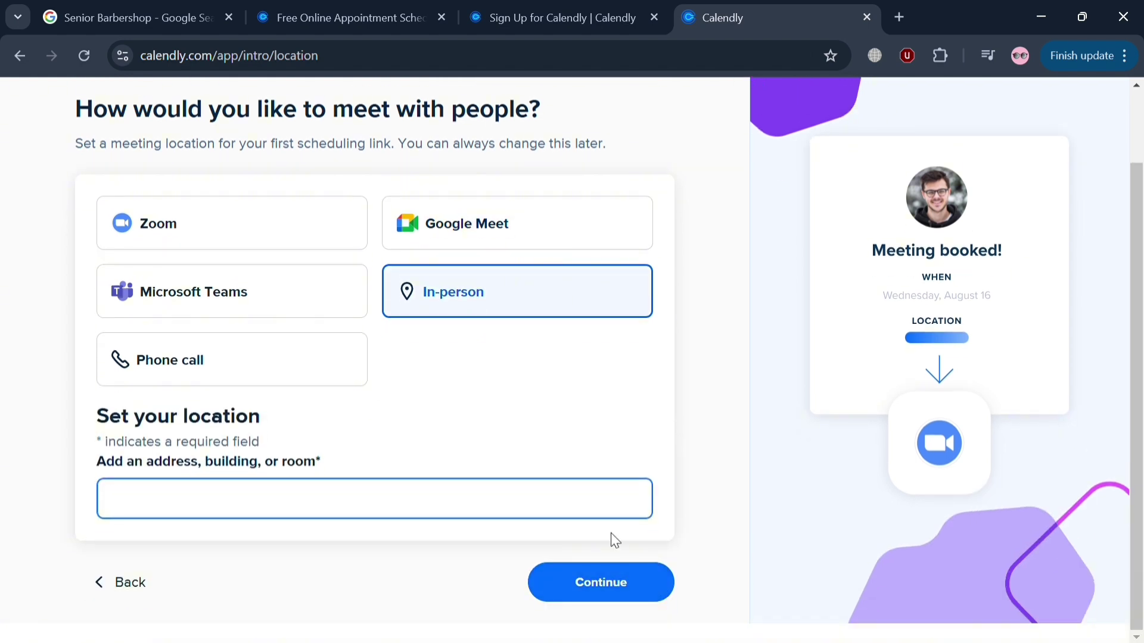
pyautogui.click(630, 581)
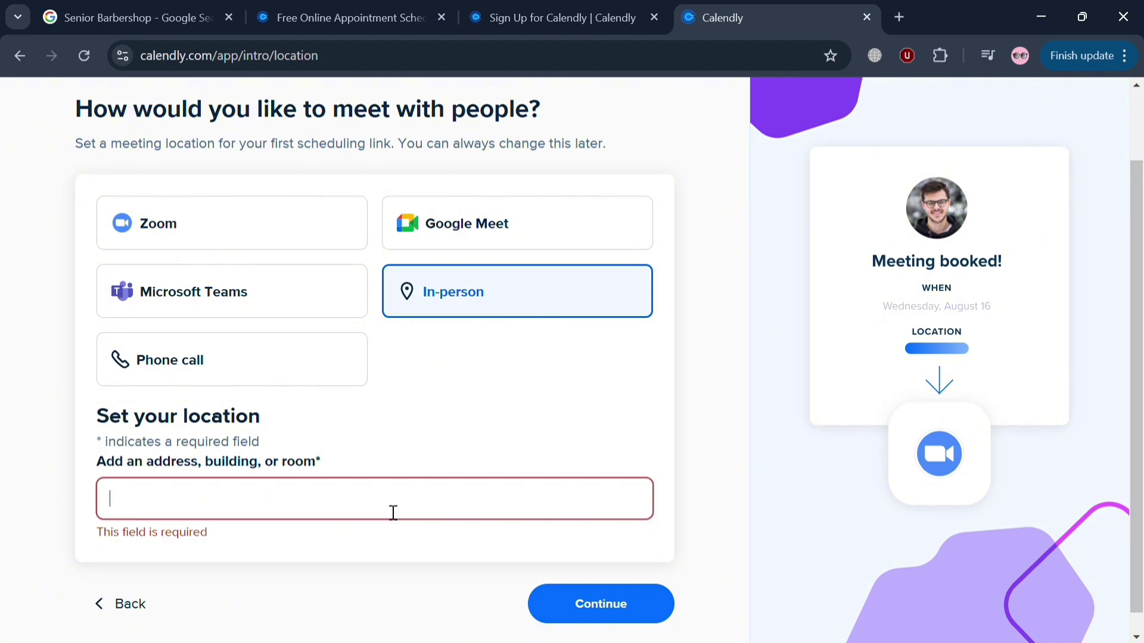
# Choose Zoom as the meeting location, finish the onboarding without connecting Zoom and dismiss the Zoom connection prompt.
pyautogui.click(365, 223)
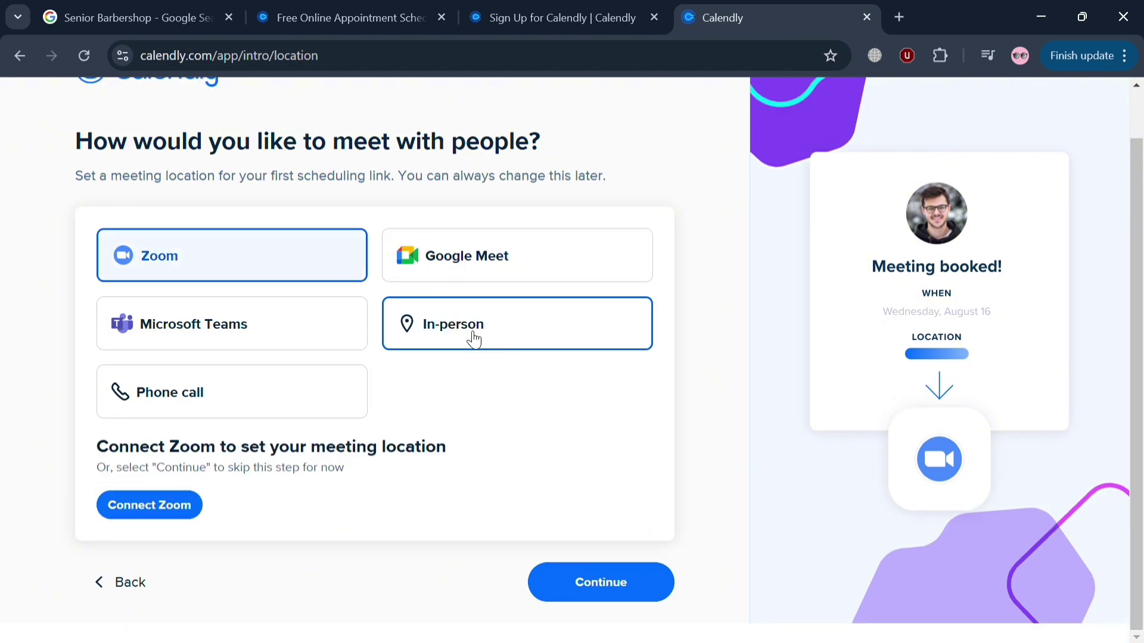
pyautogui.click(582, 577)
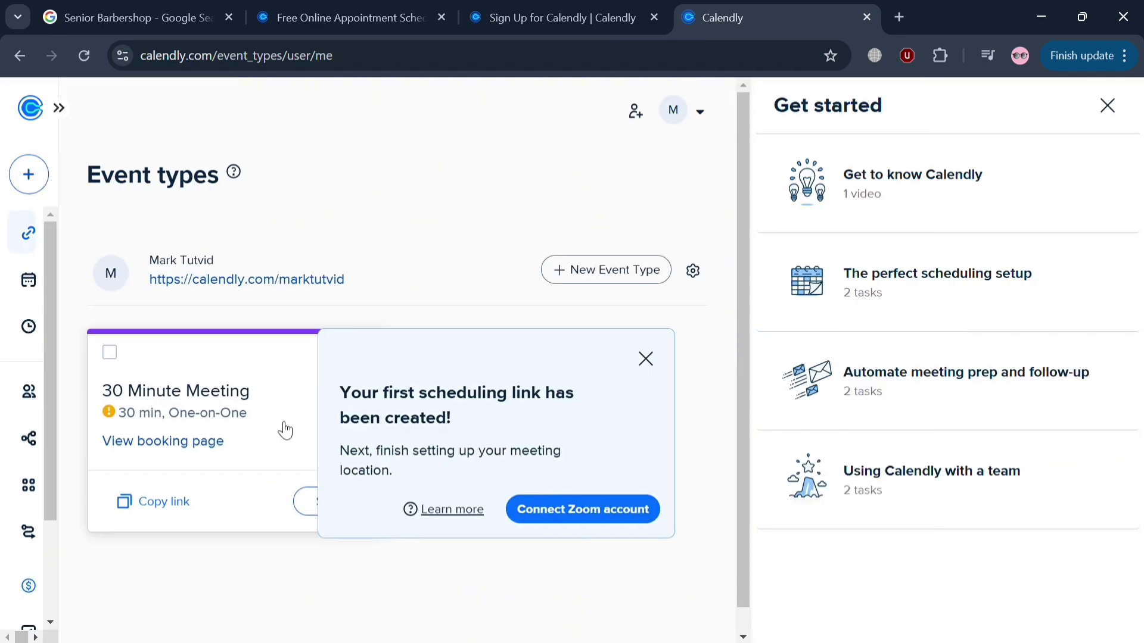
pyautogui.click(646, 359)
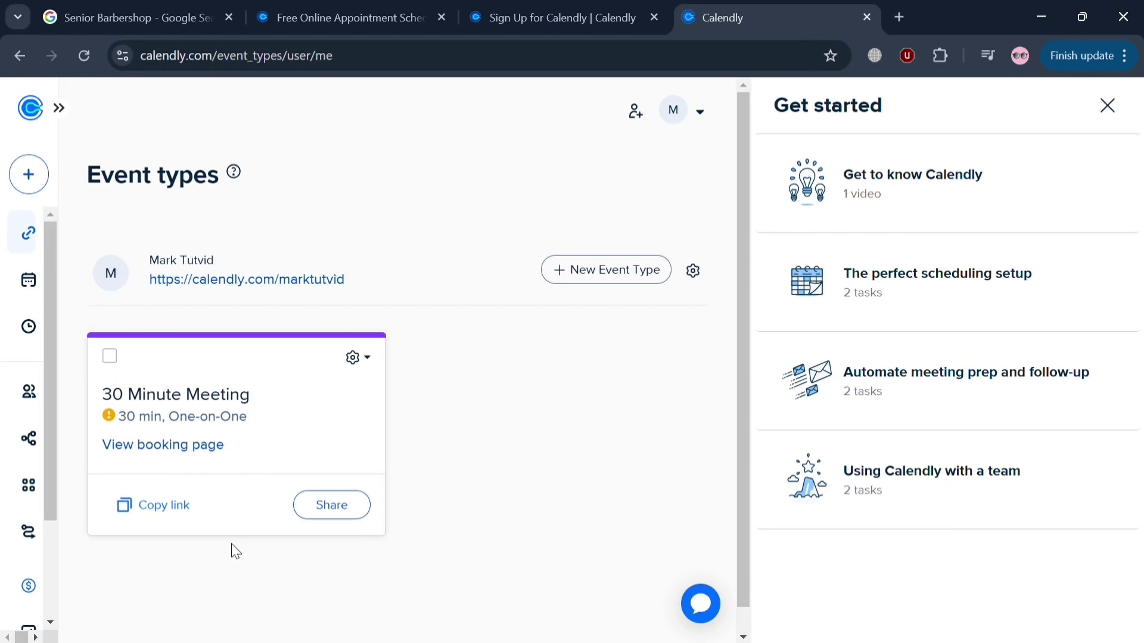
# Open the sharing options of the 30 Minute Meeting event type and copy its scheduling link.
pyautogui.click(306, 505)
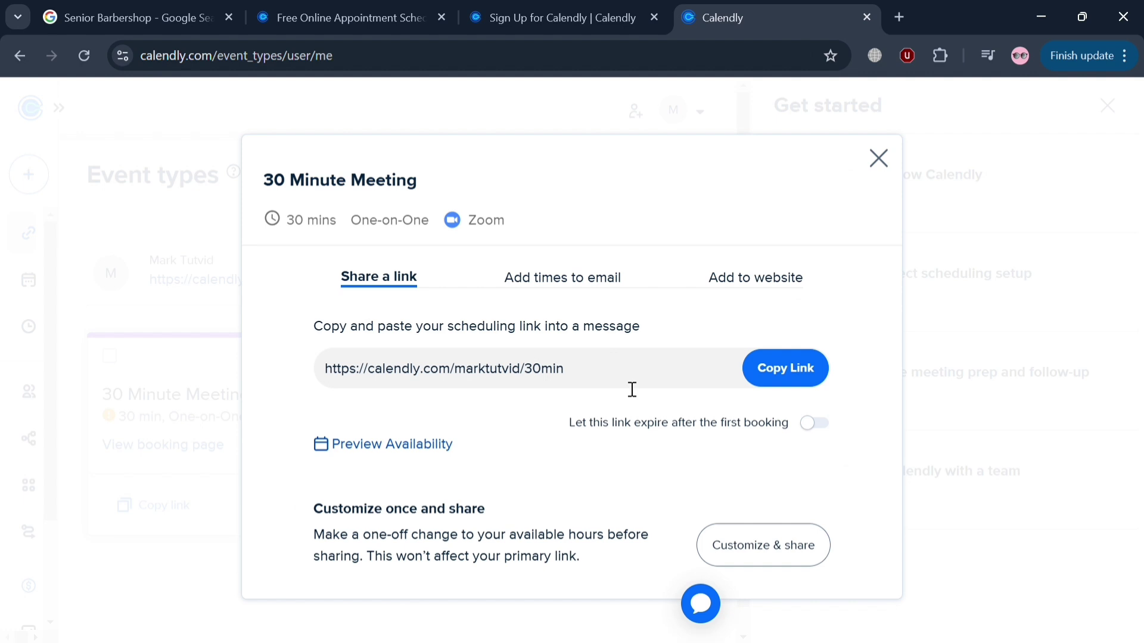
pyautogui.click(781, 369)
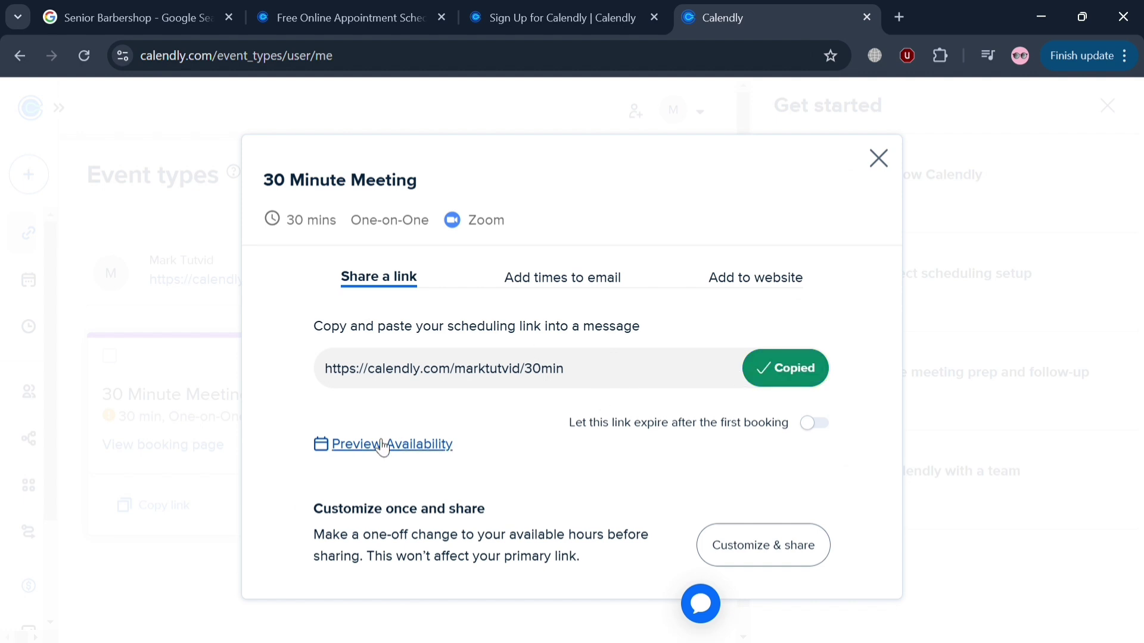
# Preview the 30 Minute Meeting's availability and check the time slots for February 7, 4 and 3.
pyautogui.click(382, 445)
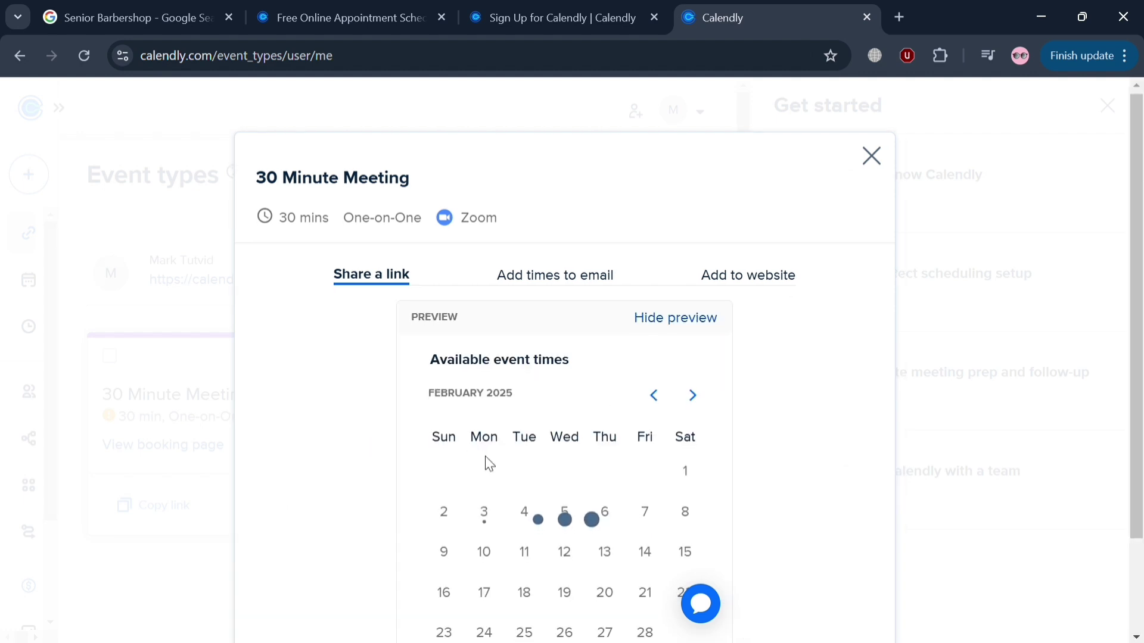
pyautogui.scroll(-2, 485, 434)
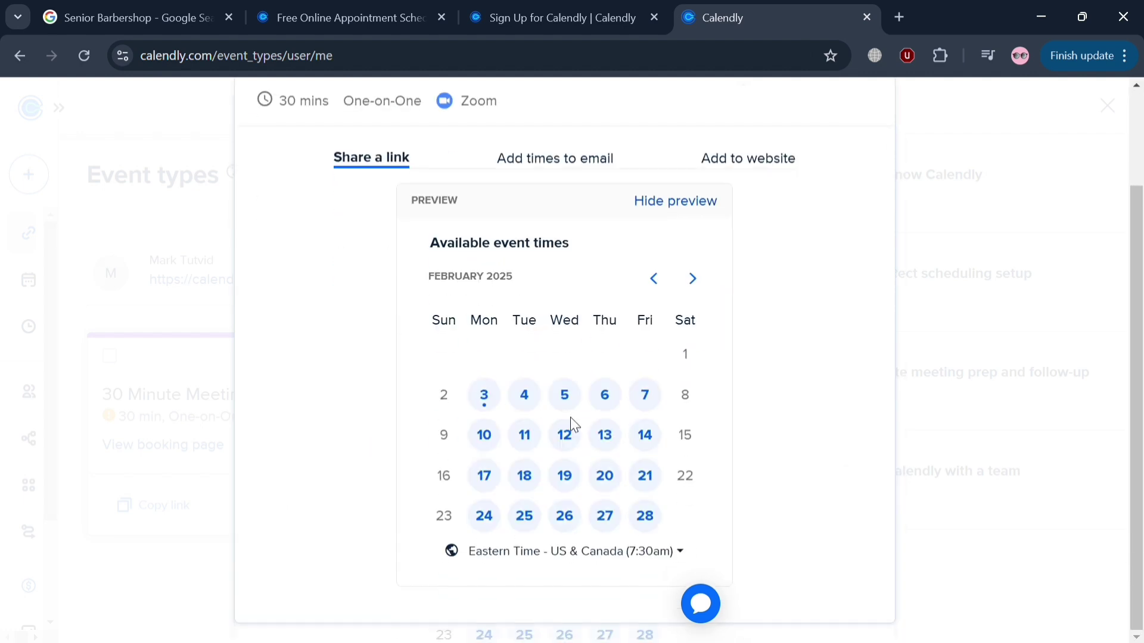
pyautogui.click(647, 406)
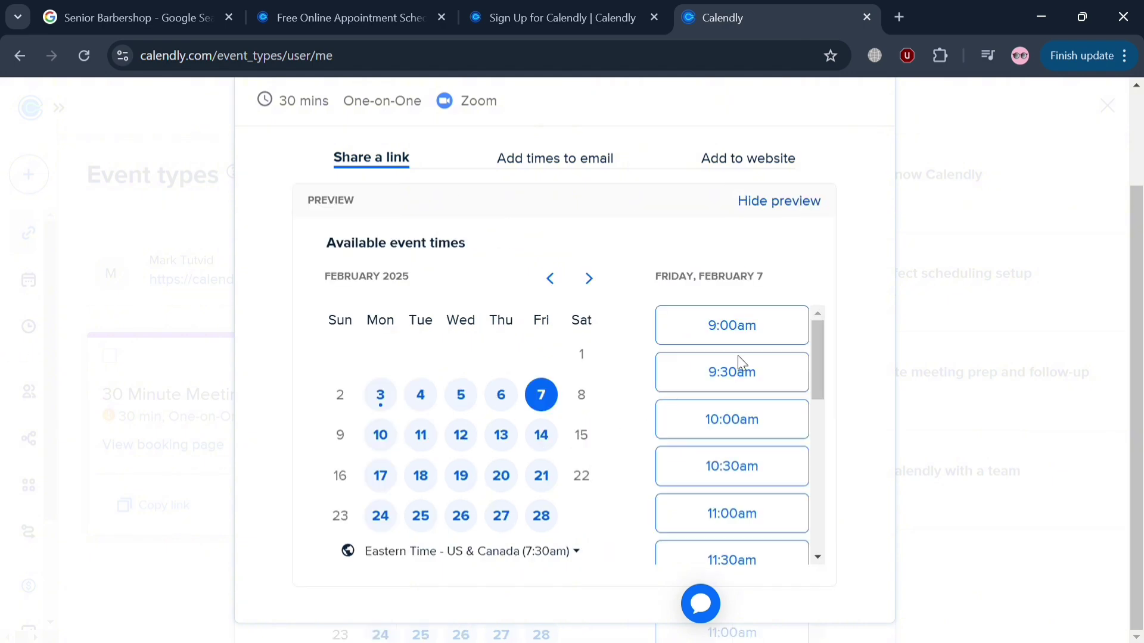
pyautogui.scroll(-3, 699, 480)
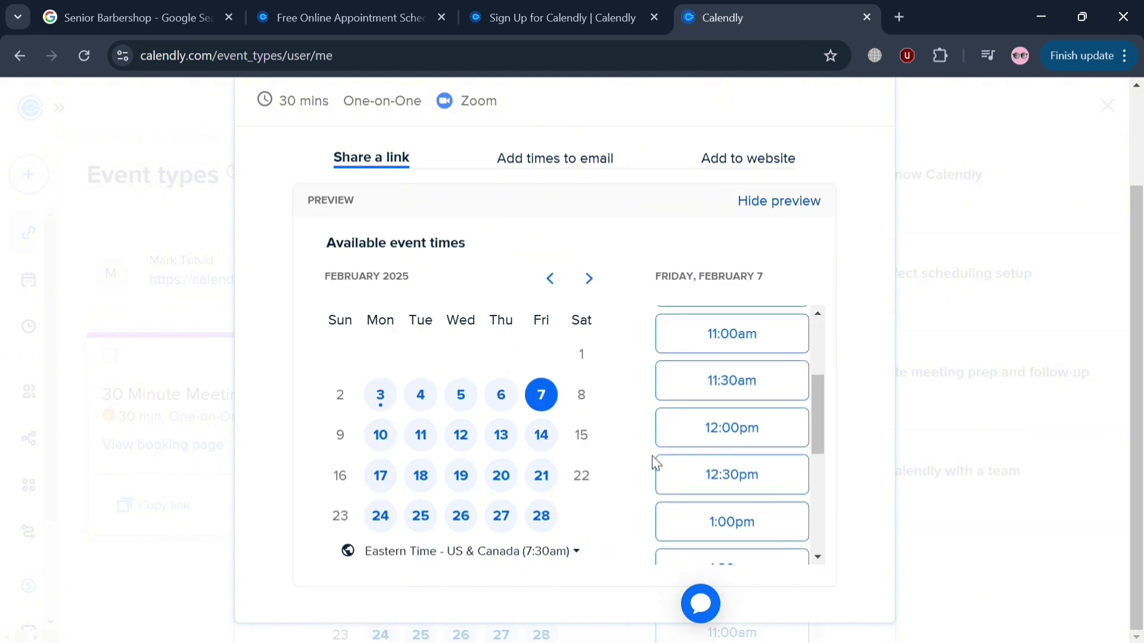
pyautogui.click(422, 396)
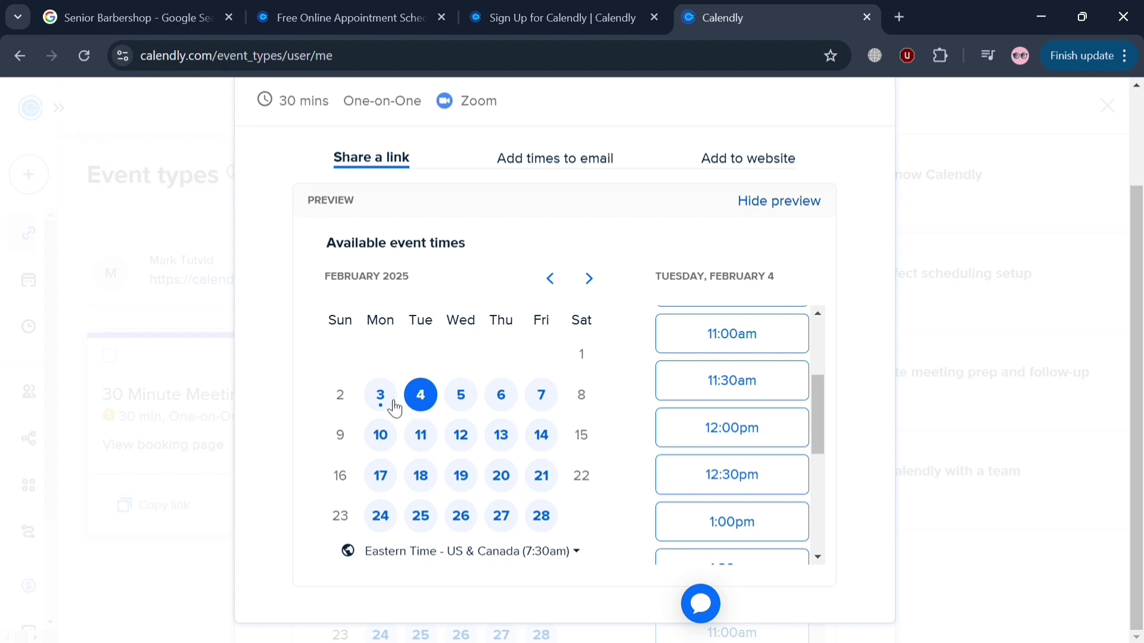
pyautogui.click(395, 409)
pyautogui.scroll(2, 554, 402)
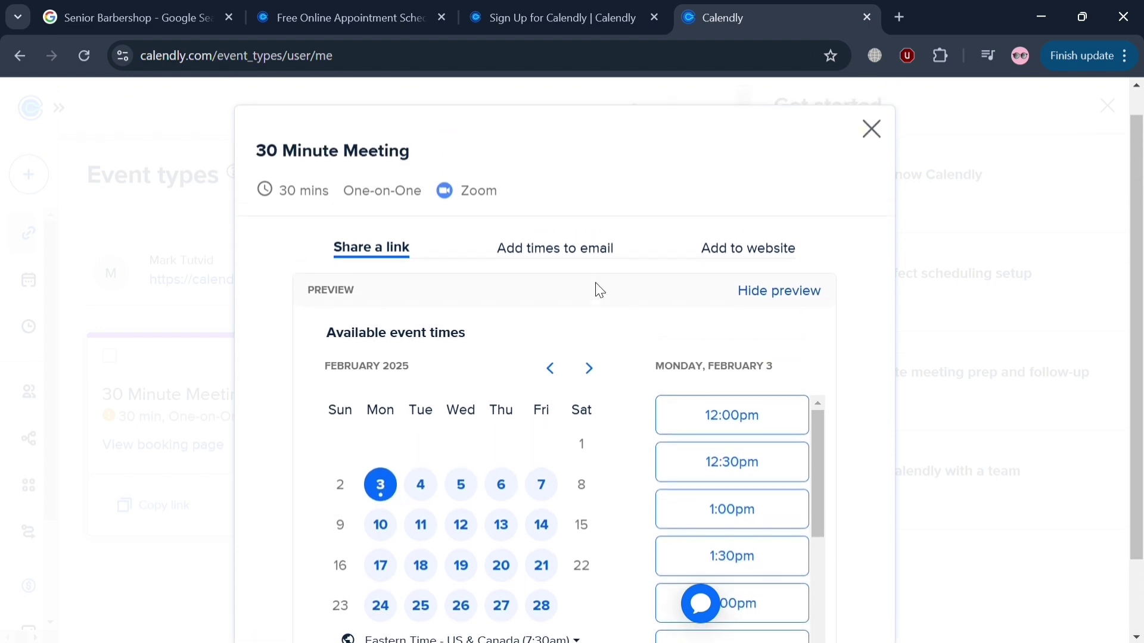
# Review the options for adding the 30 Minute Meeting to a website, and close the sharing dialog.
pyautogui.click(604, 253)
pyautogui.click(752, 262)
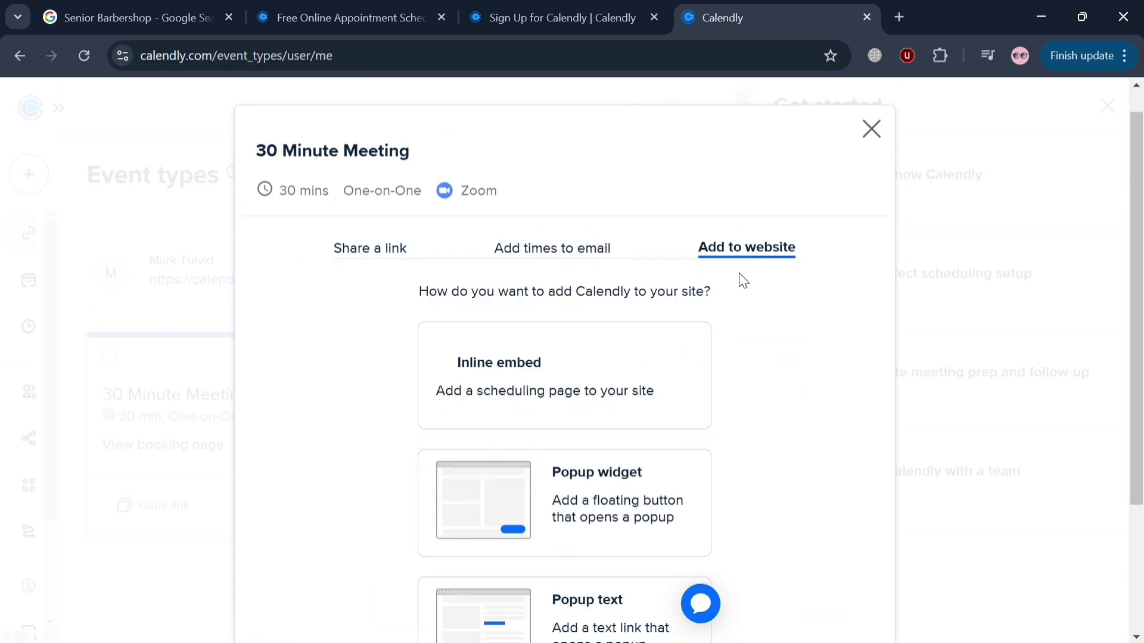
pyautogui.scroll(-3, 619, 380)
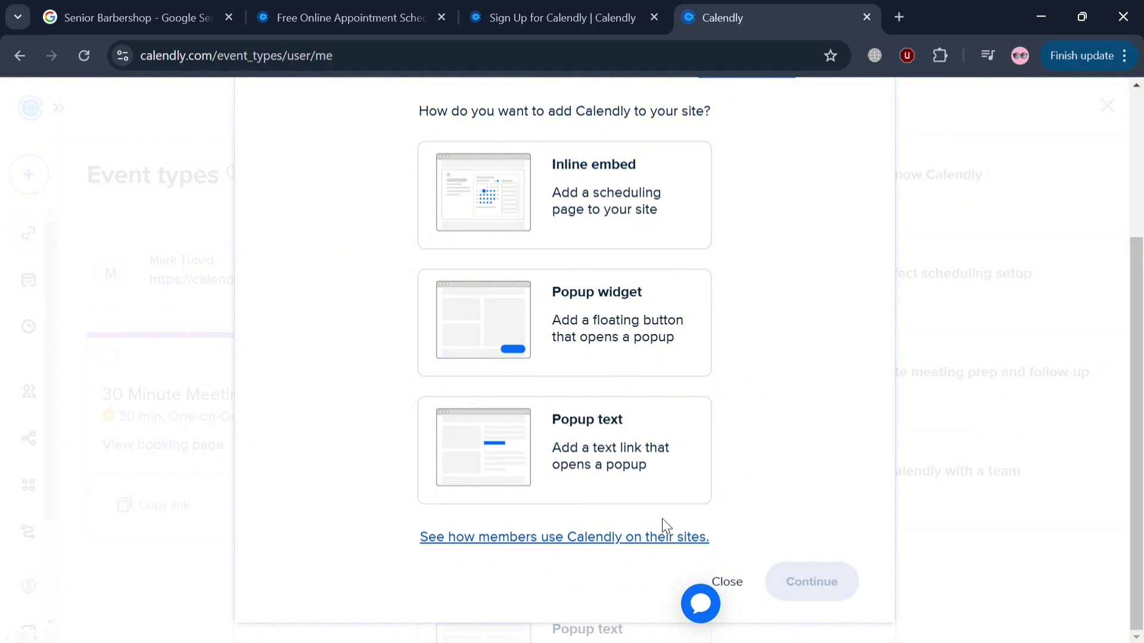
pyautogui.scroll(3, 612, 524)
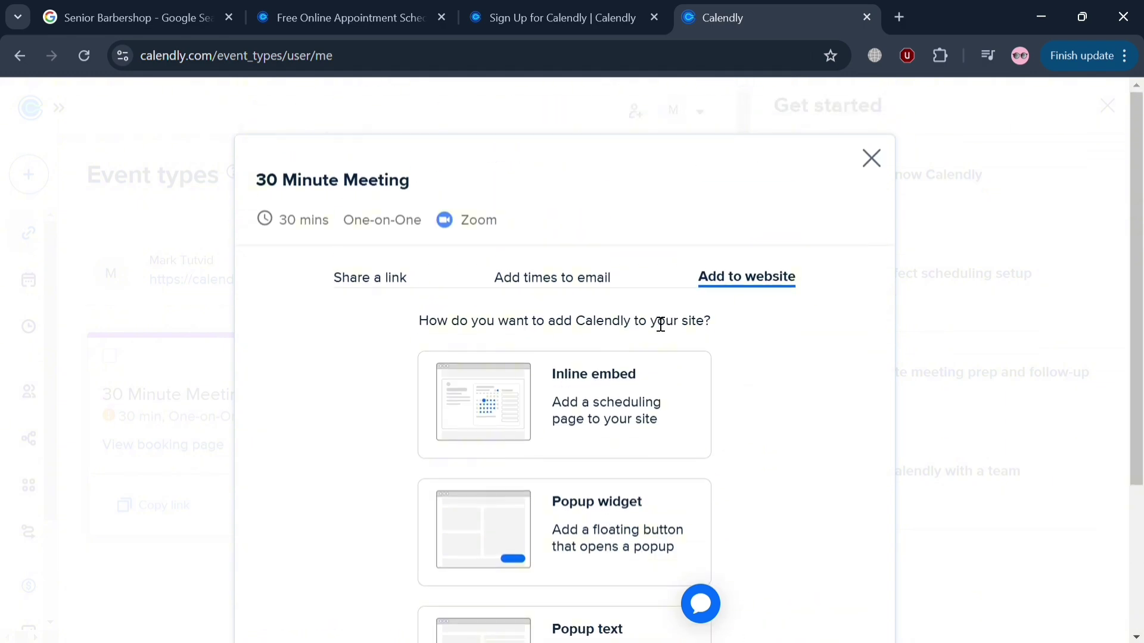
pyautogui.scroll(-3, 732, 384)
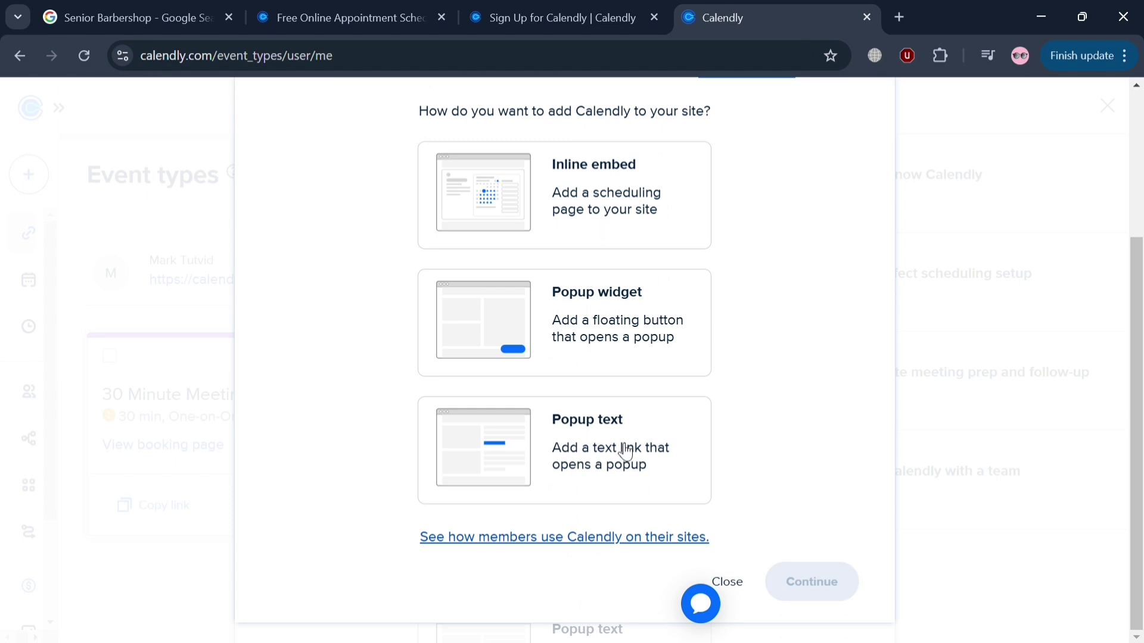
pyautogui.scroll(4, 817, 413)
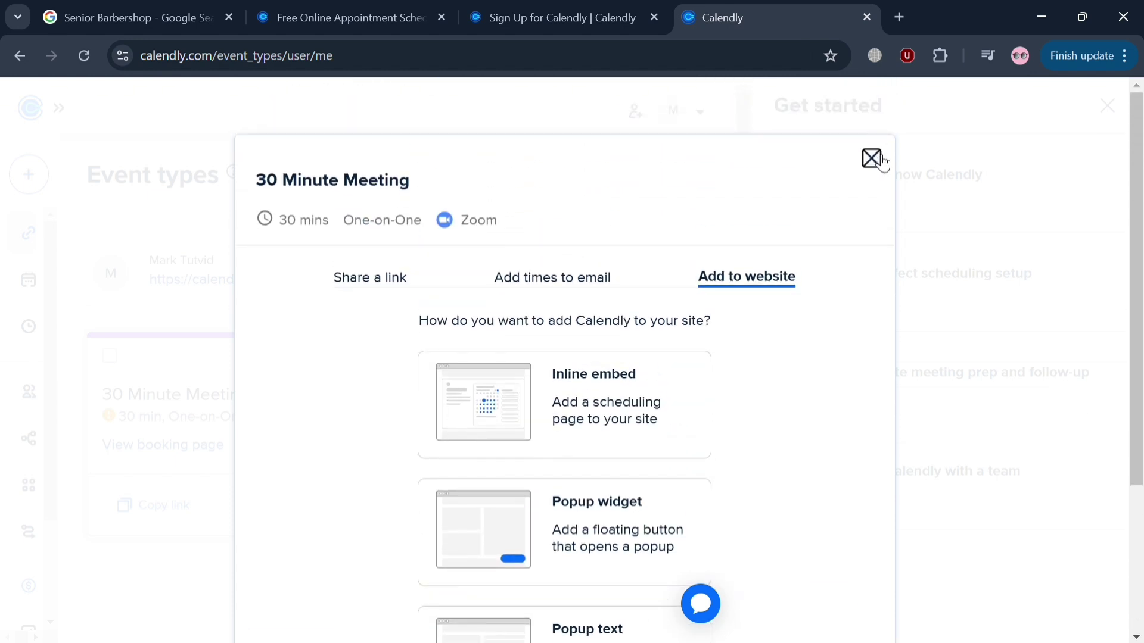
pyautogui.click(874, 159)
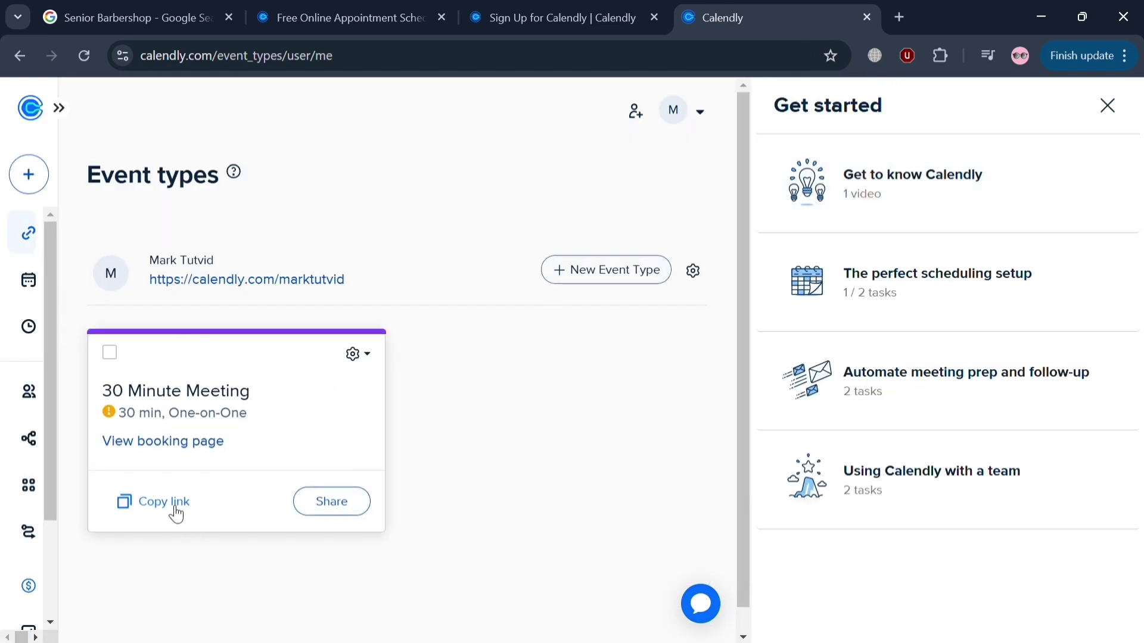
# Copy the 30 Minute Meeting link and paste it as a new booking URL in the Senior Barbershop Google business profile.
pyautogui.click(176, 513)
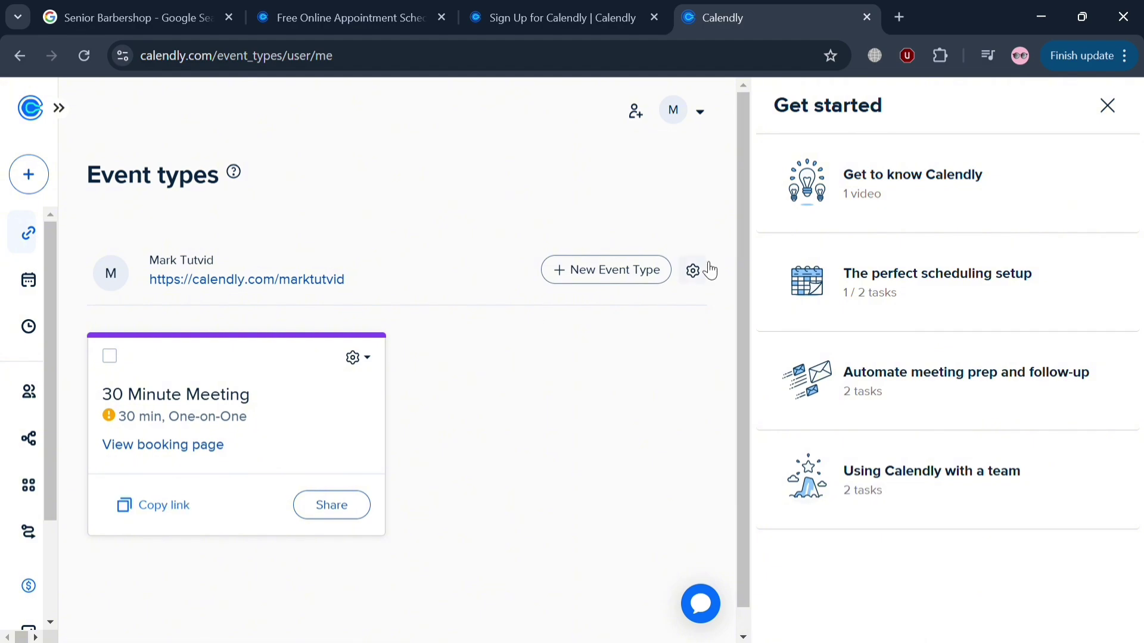
pyautogui.click(164, 12)
pyautogui.scroll(10, 496, 278)
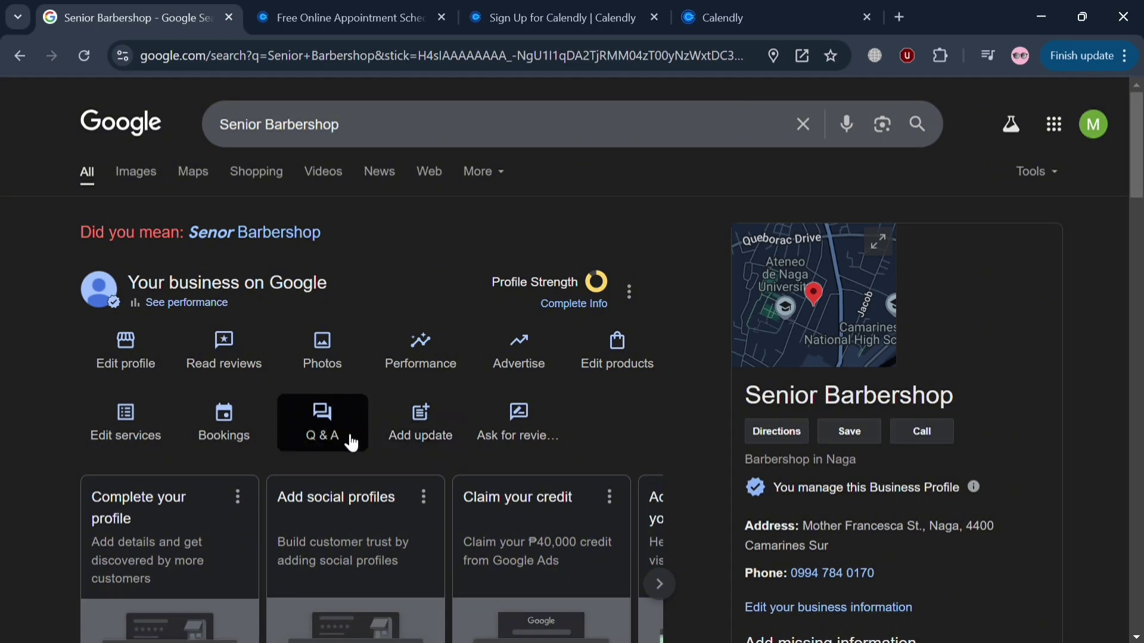
pyautogui.click(236, 444)
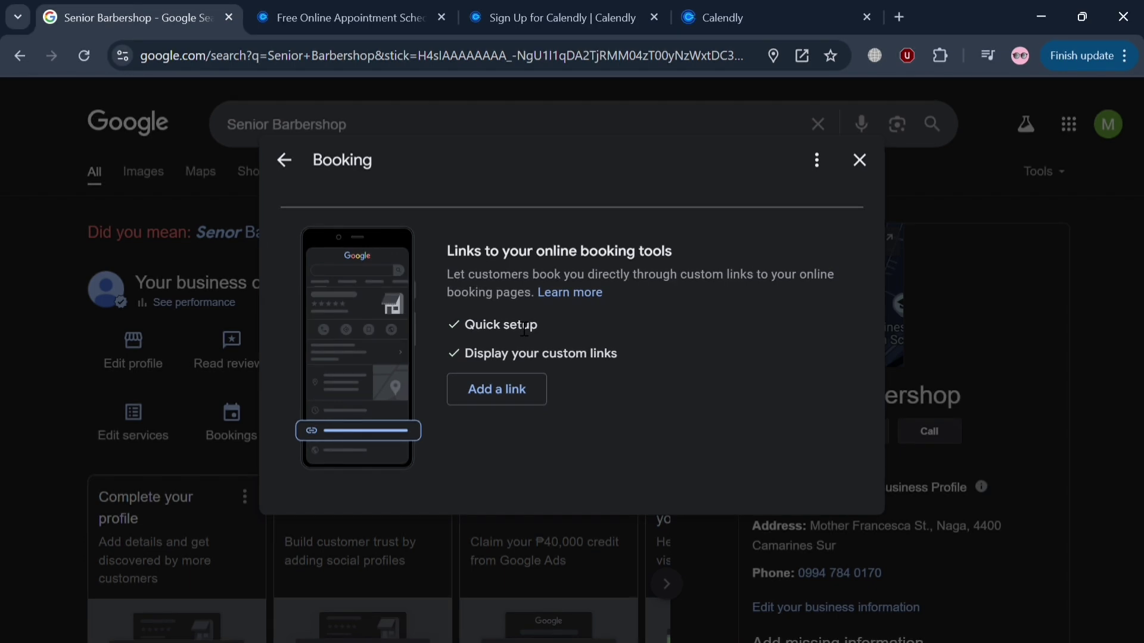
pyautogui.click(525, 400)
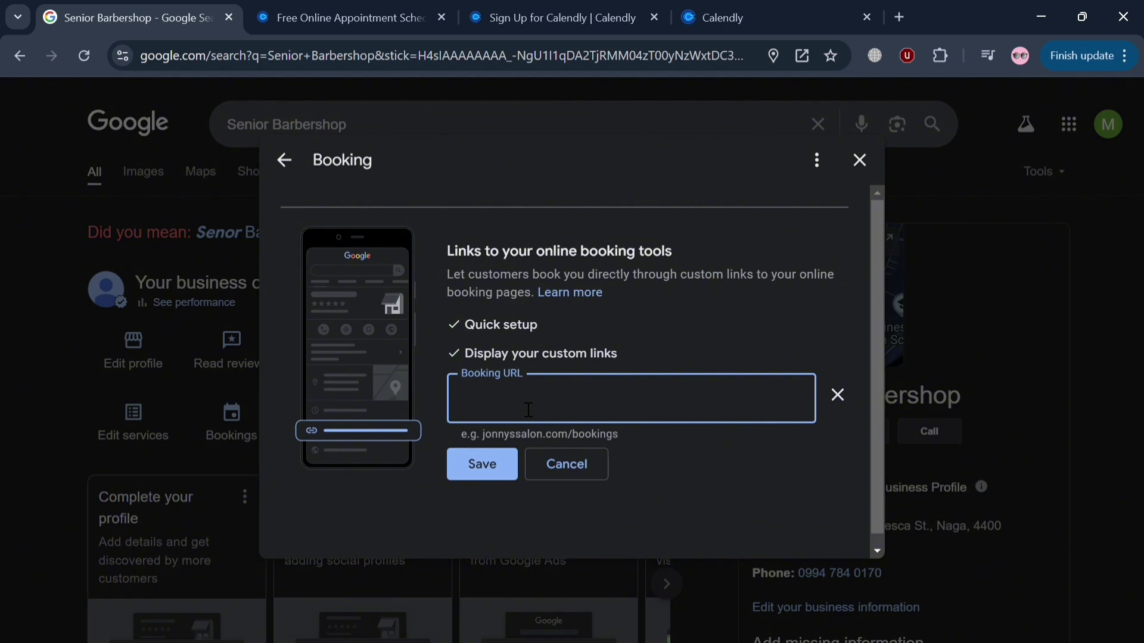
pyautogui.hotkey('ctrl', 'v')
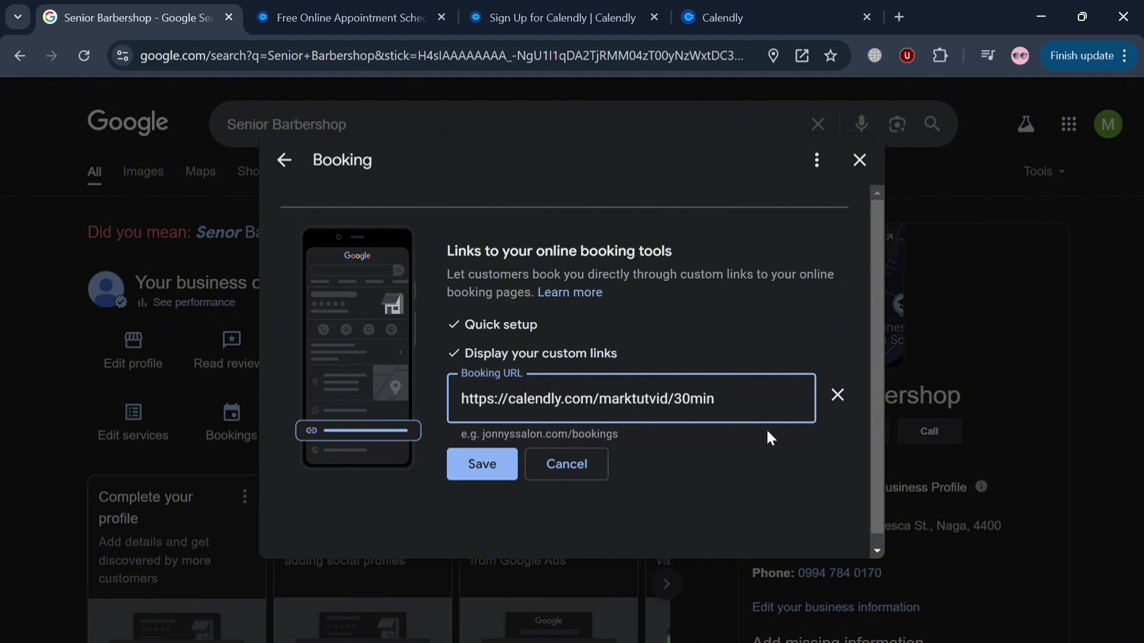
# Switch back to Calendly, look through the event type choices and start a new One-on-one event type.
pyautogui.click(711, 7)
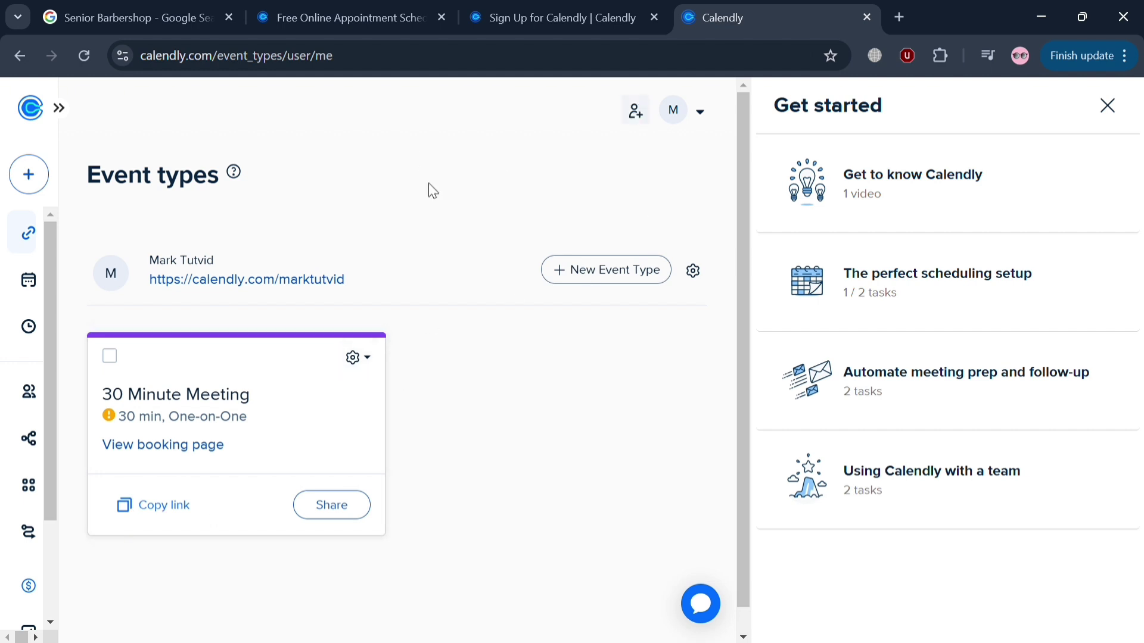
pyautogui.click(29, 174)
pyautogui.click(605, 270)
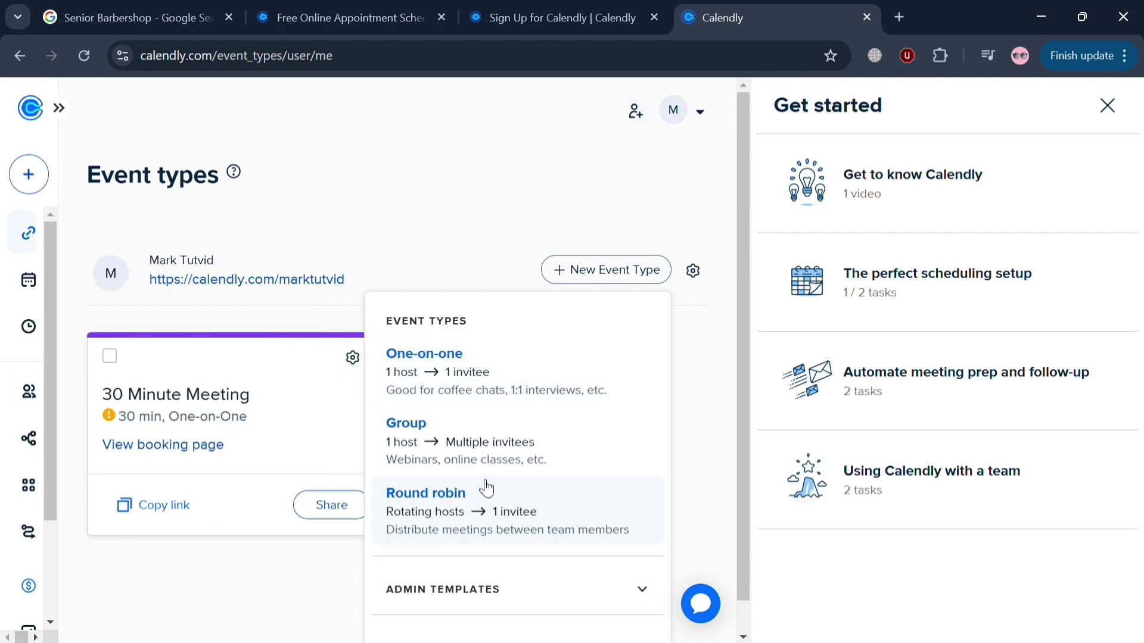
pyautogui.click(464, 590)
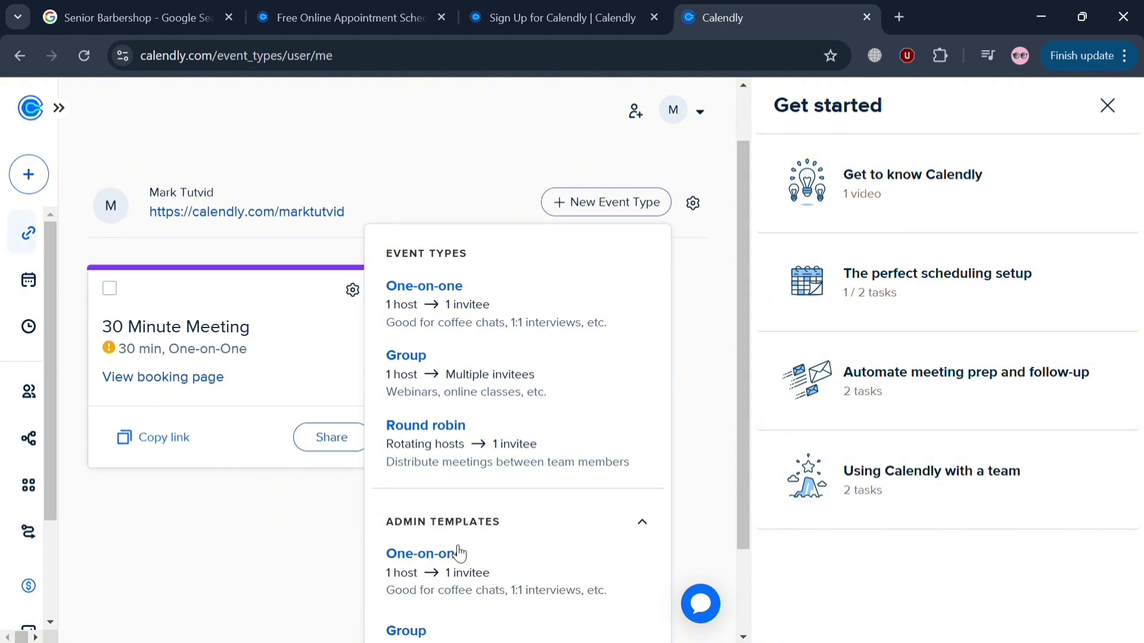
pyautogui.scroll(-3, 459, 554)
pyautogui.scroll(3, 508, 493)
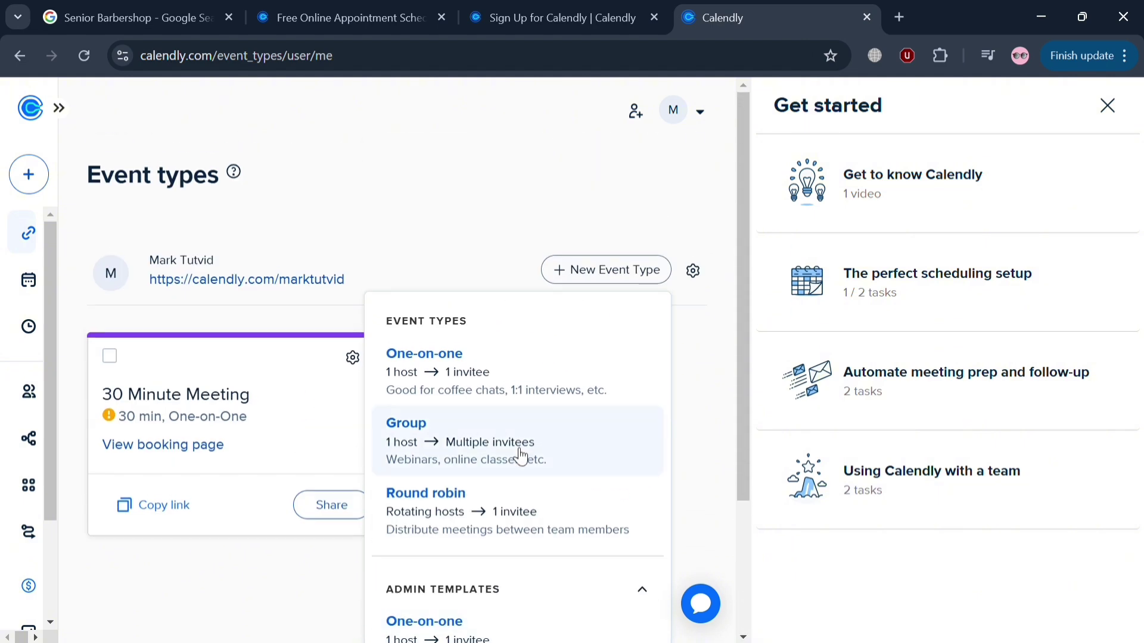
pyautogui.click(541, 386)
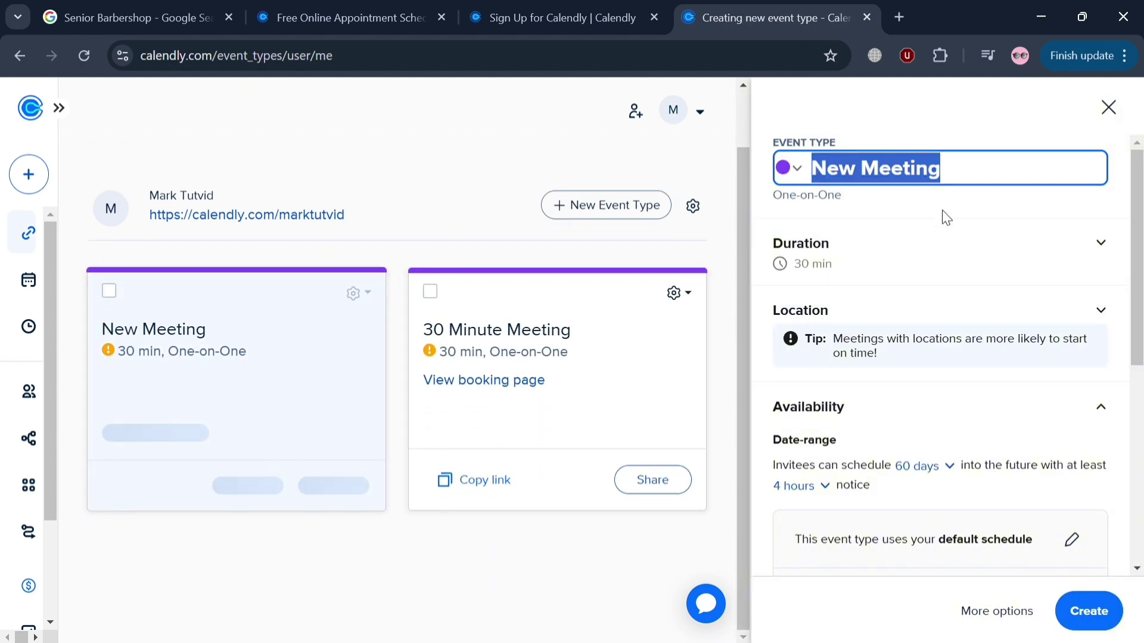
# Name the new event type Book on Senior Barbershop.
pyautogui.write('Book on S')
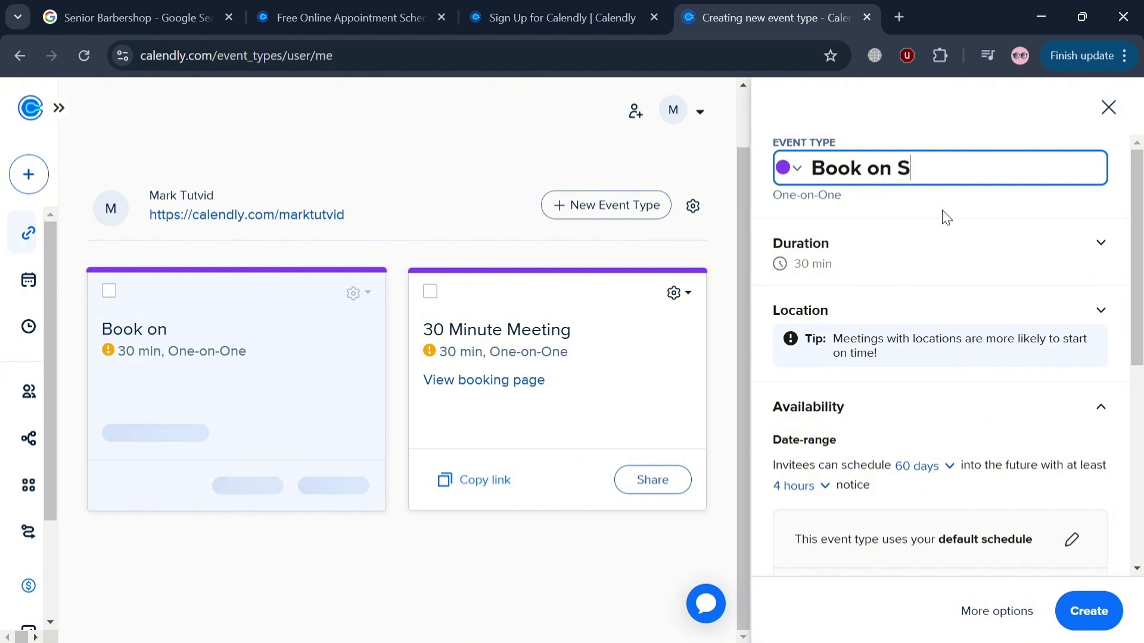
pyautogui.write('enior B')
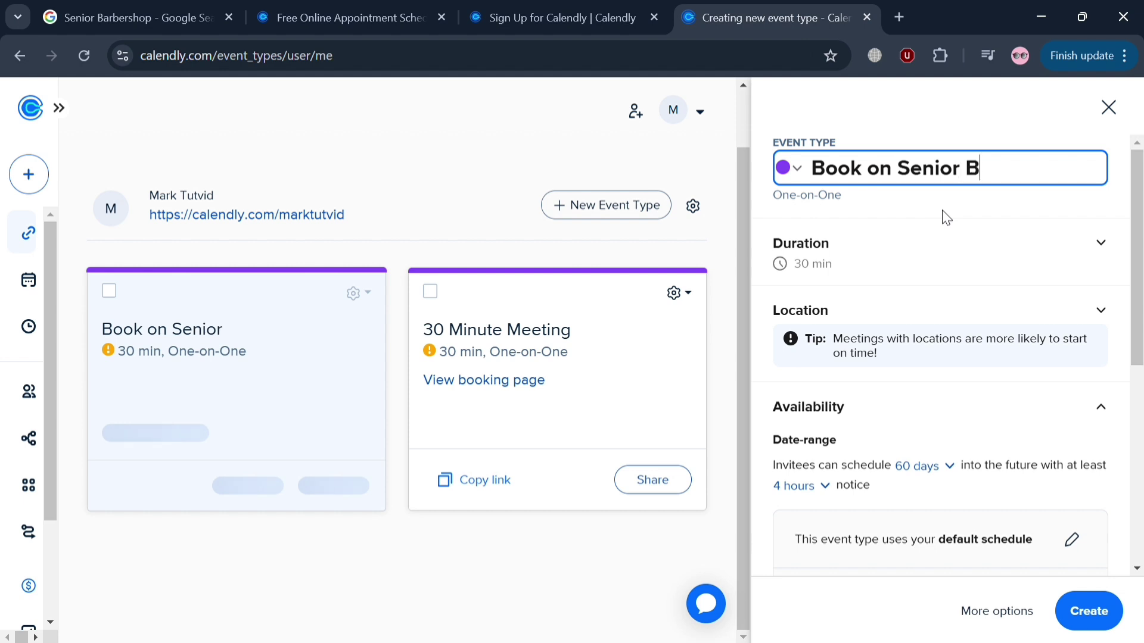
pyautogui.write('arbe')
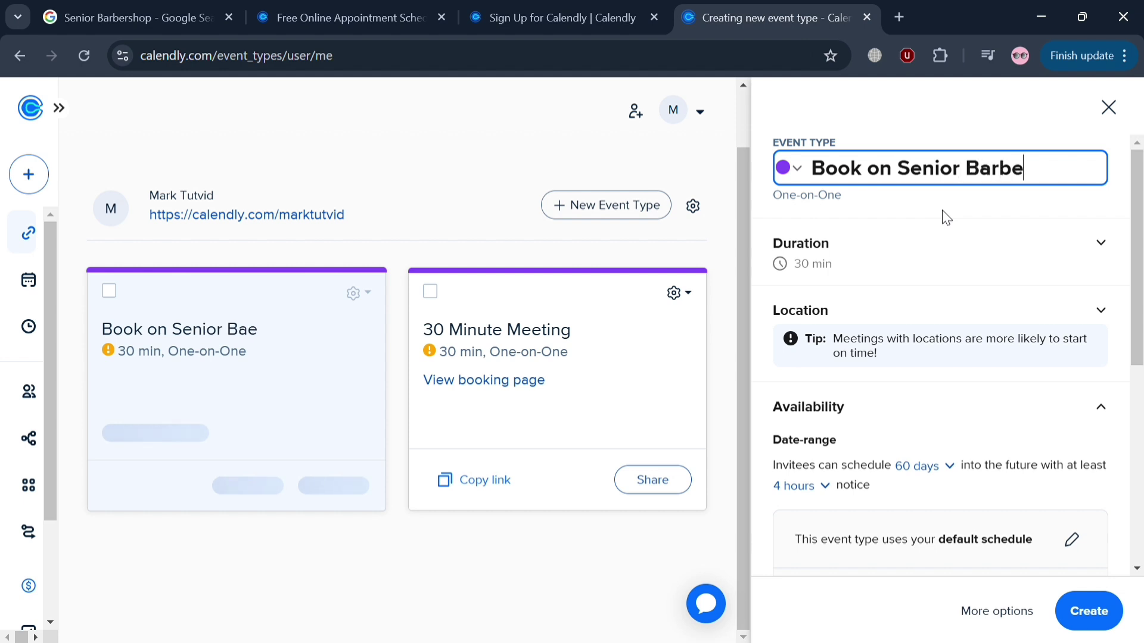
pyautogui.write('rshop')
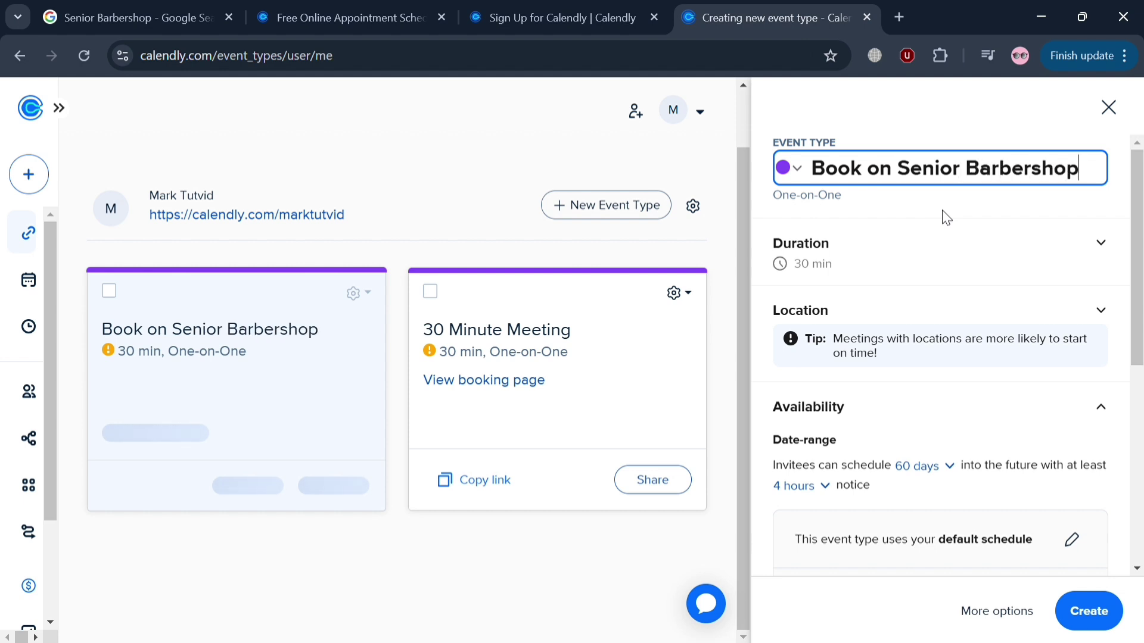
# Set the event duration to 12 hrs and create the event type.
pyautogui.click(899, 263)
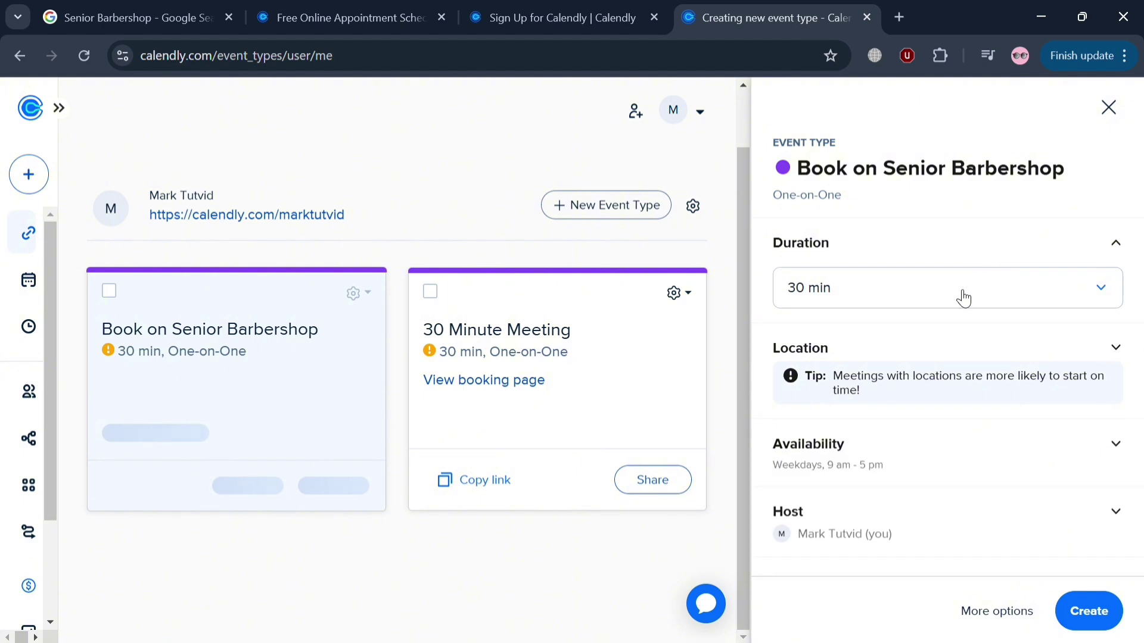
pyautogui.click(987, 294)
pyautogui.click(904, 486)
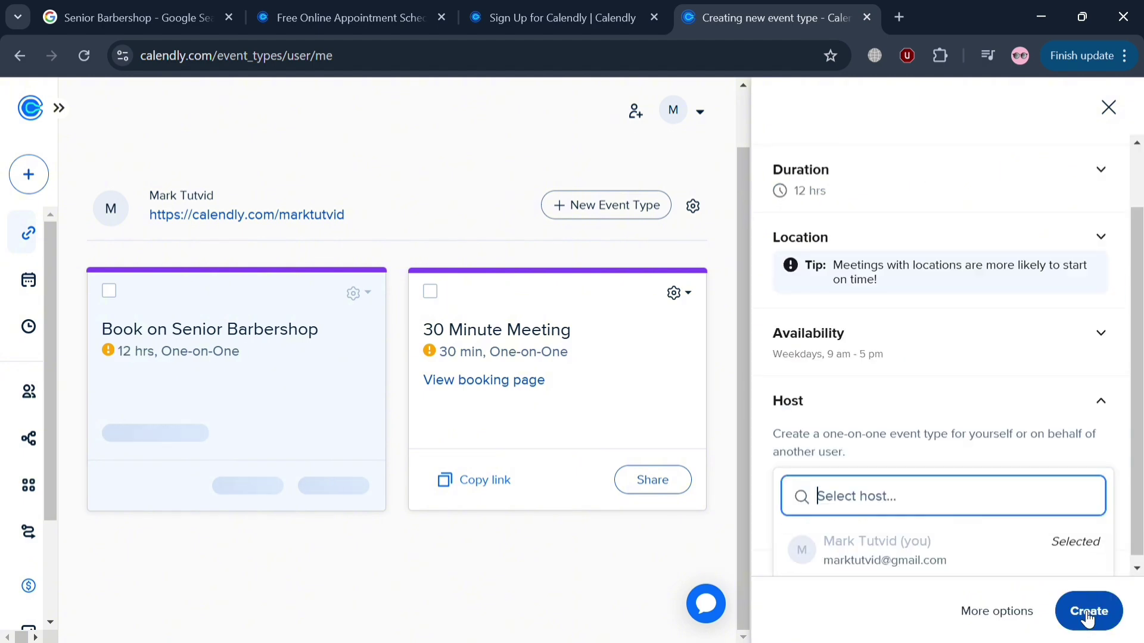
pyautogui.click(1079, 610)
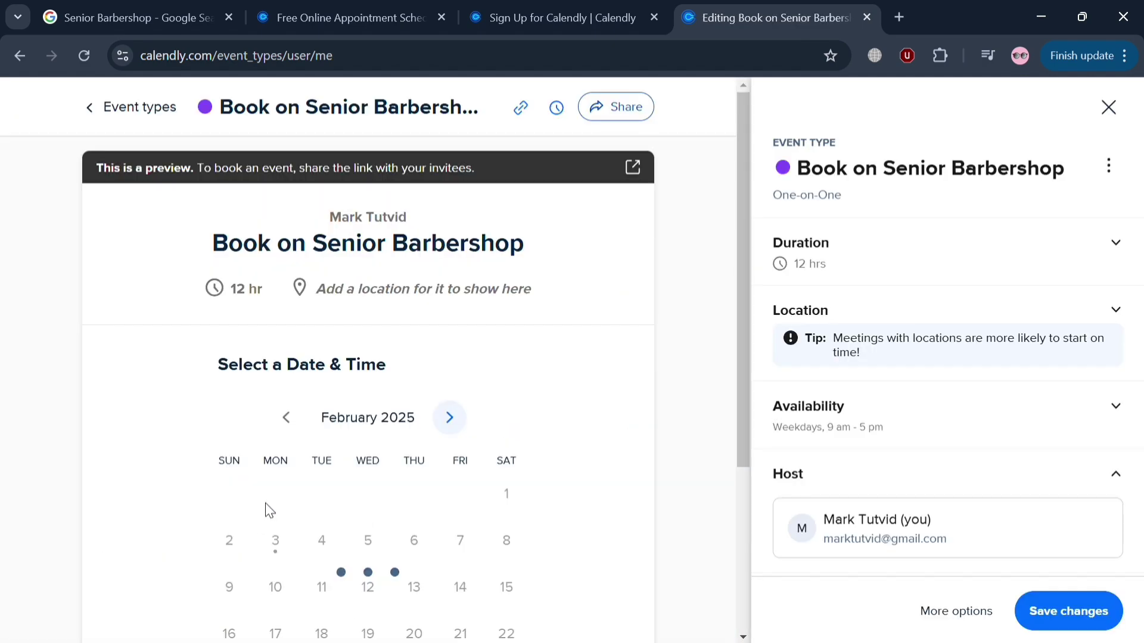
# Copy the Book on Senior Barbershop link, replace the booking URL in the Google business profile with it and save.
pyautogui.click(716, 109)
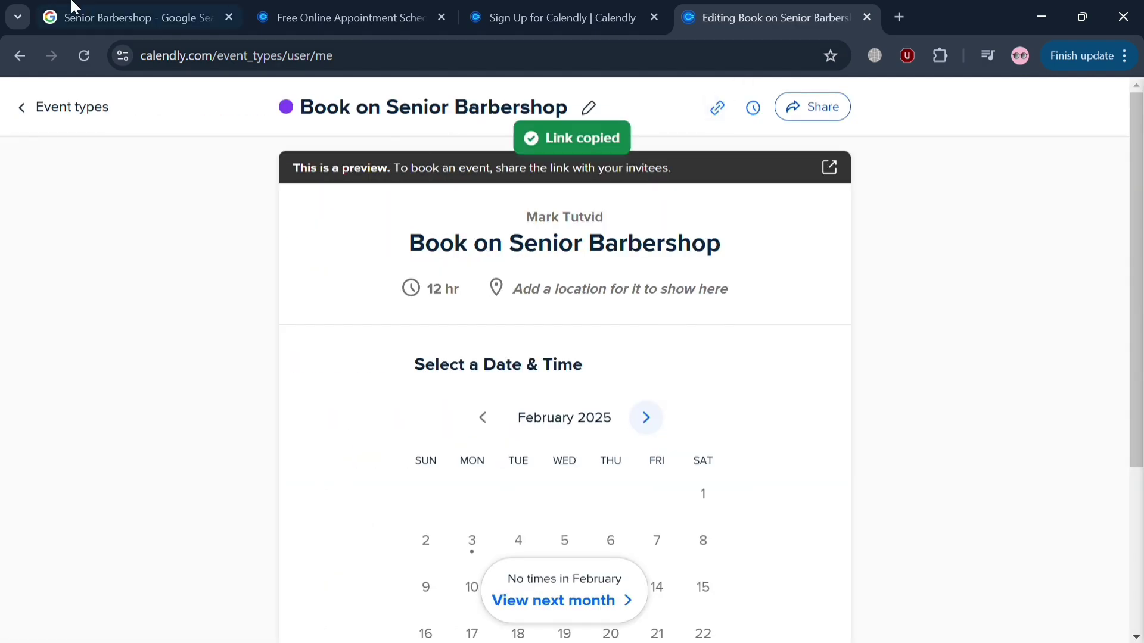
pyautogui.click(130, 7)
pyautogui.moveTo(723, 423); pyautogui.dragTo(421, 429)
pyautogui.hotkey('ctrl', 'v')
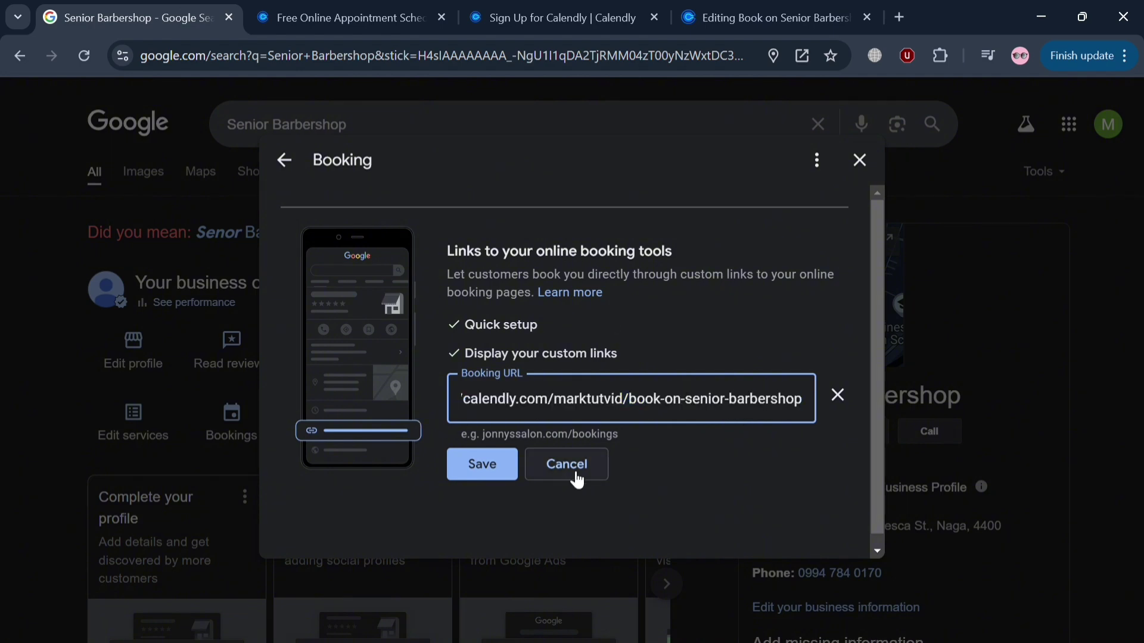
pyautogui.click(497, 475)
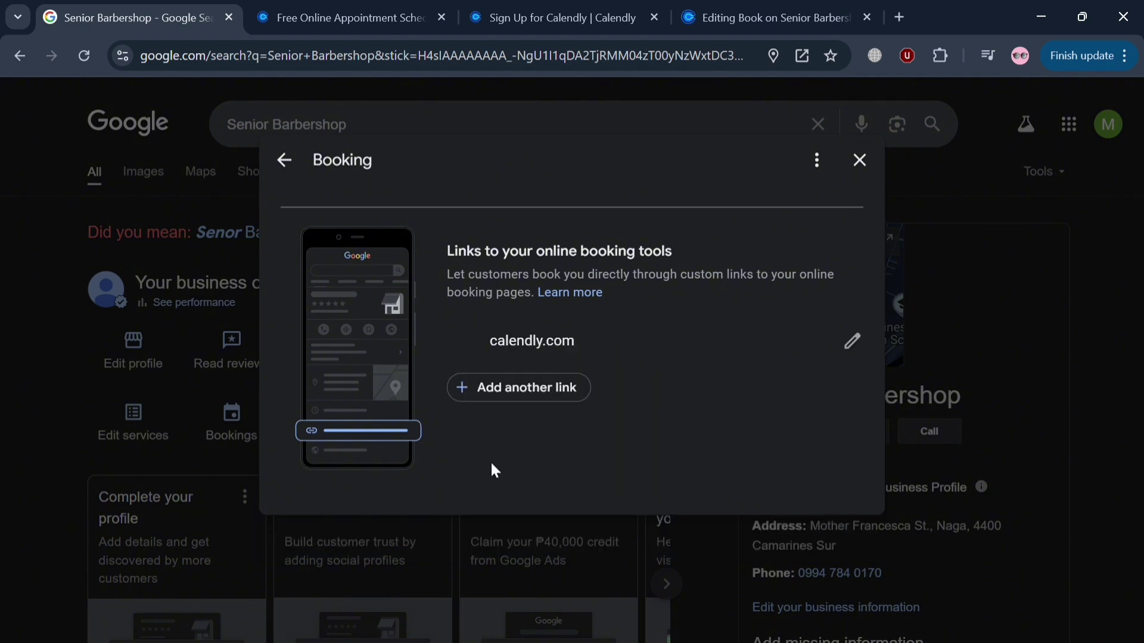
# Try to save another booking link with an empty URL, and discard the blank entry.
pyautogui.click(524, 392)
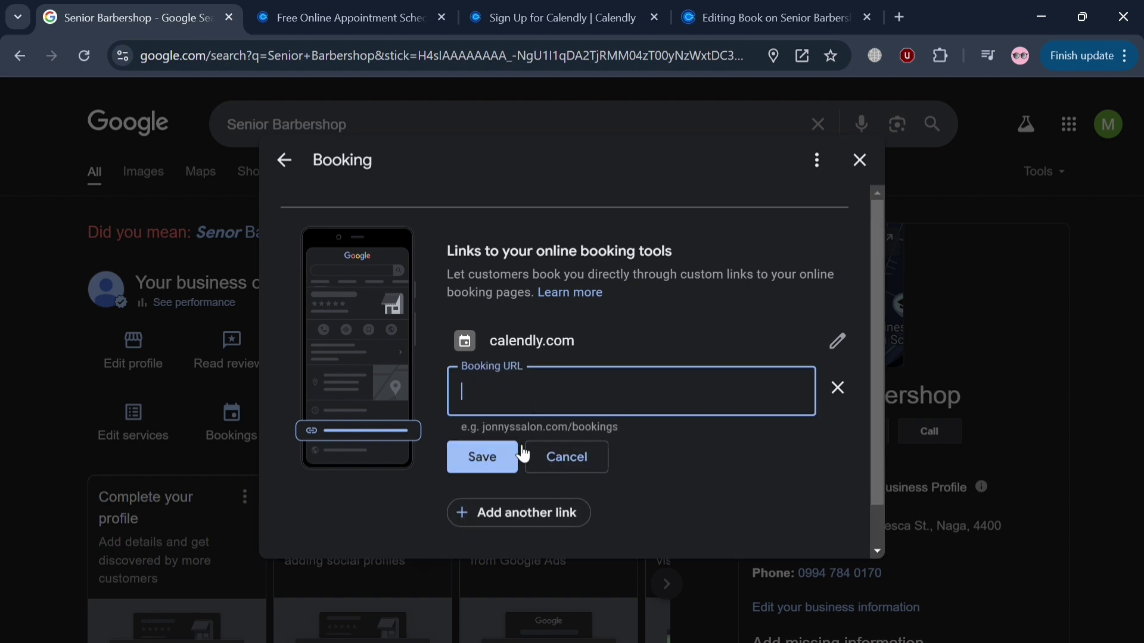
pyautogui.click(475, 472)
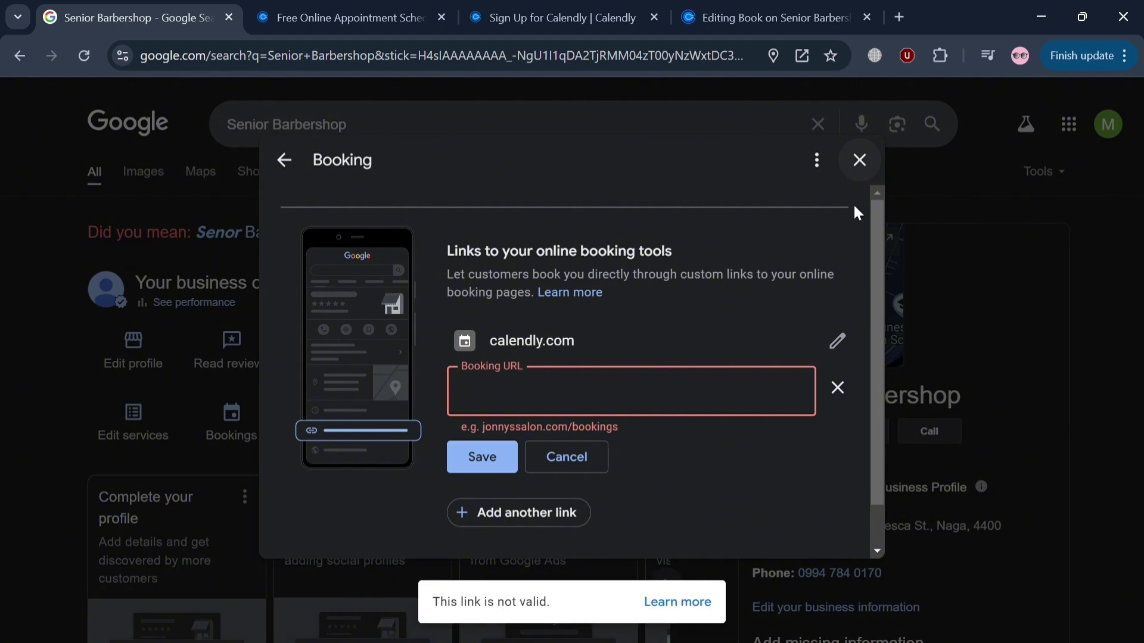
pyautogui.click(837, 388)
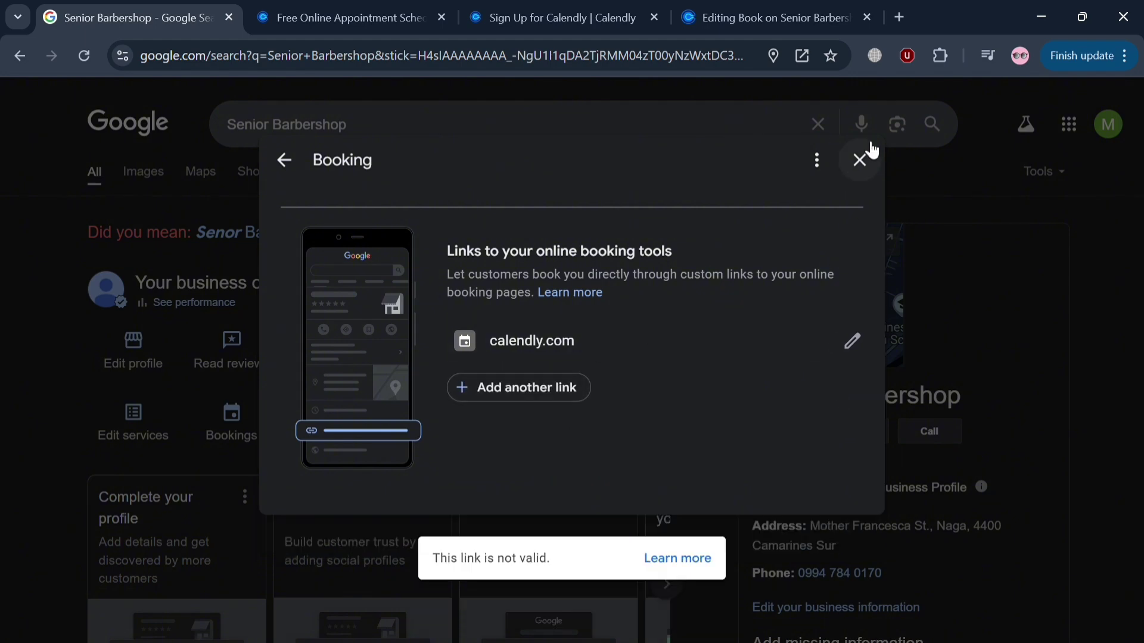
# Reopen the business profile's bookings, select the saved Calendly booking URL and open it in a new browser tab.
pyautogui.click(866, 162)
pyautogui.click(249, 433)
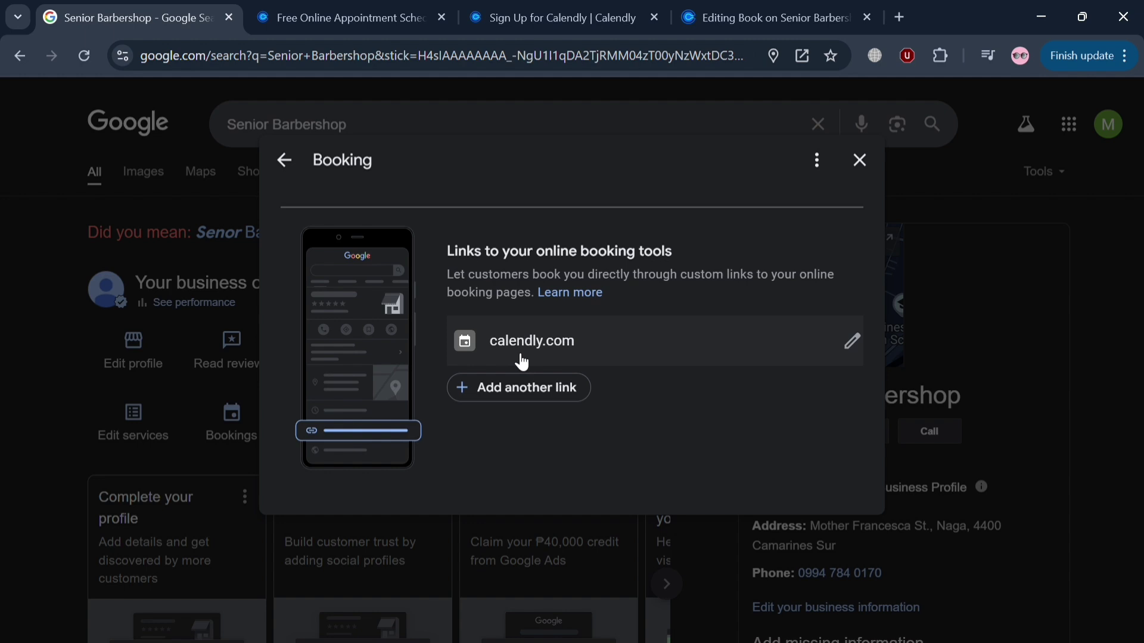
pyautogui.click(530, 353)
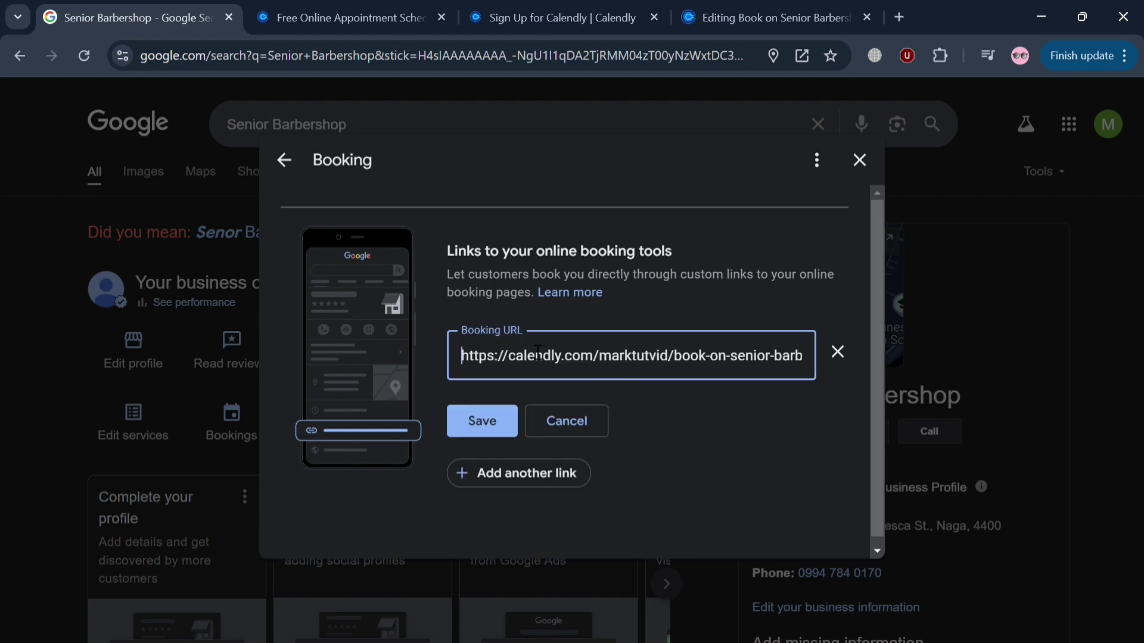
pyautogui.tripleClick(640, 367)
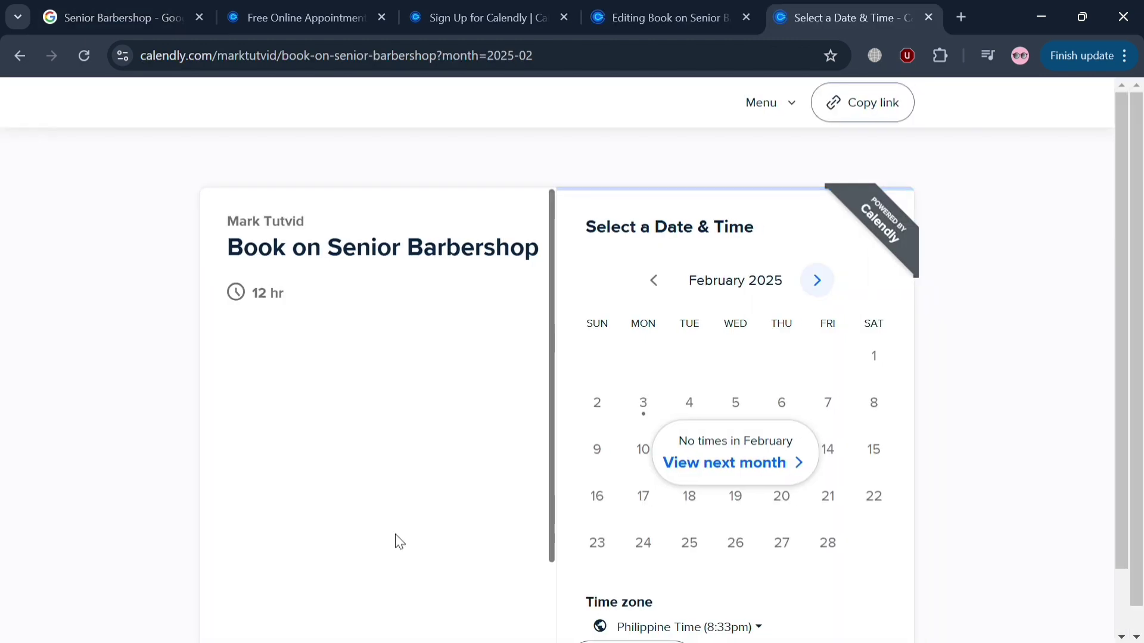
# Examine the Book on Senior Barbershop scheduling page and advance its calendar to March 2025.
pyautogui.scroll(-2, 477, 477)
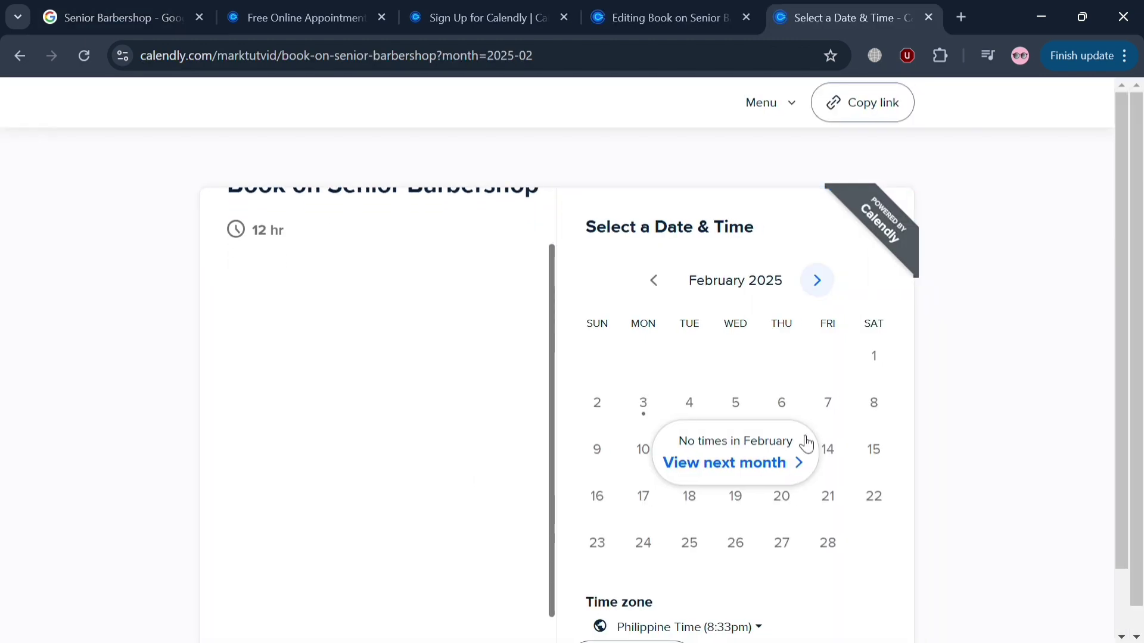
pyautogui.scroll(-1, 777, 500)
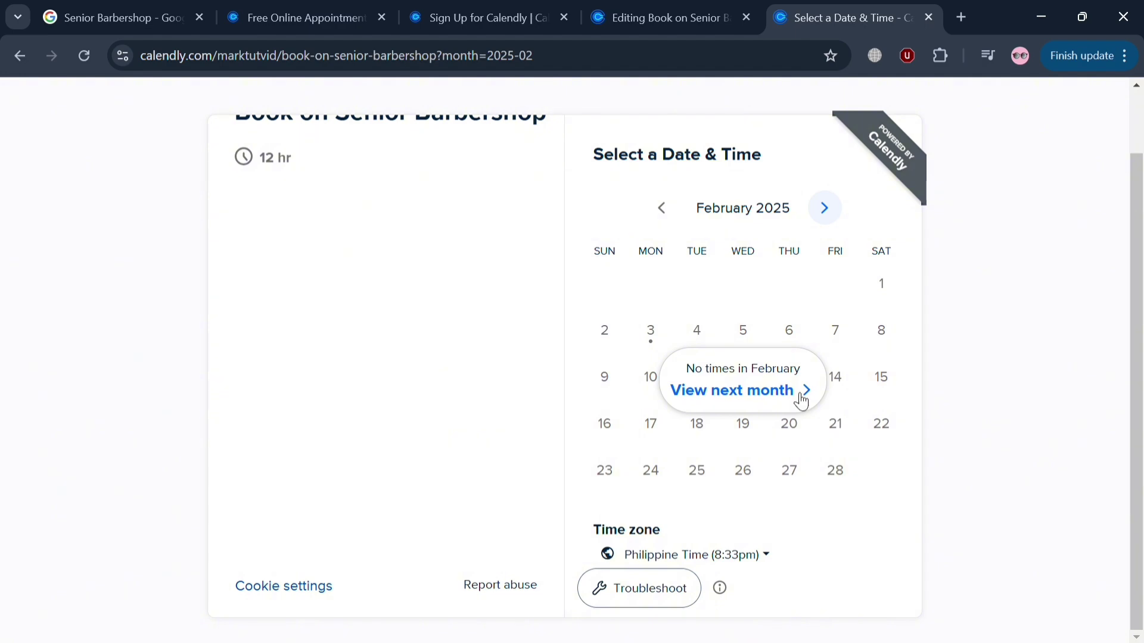
pyautogui.click(780, 393)
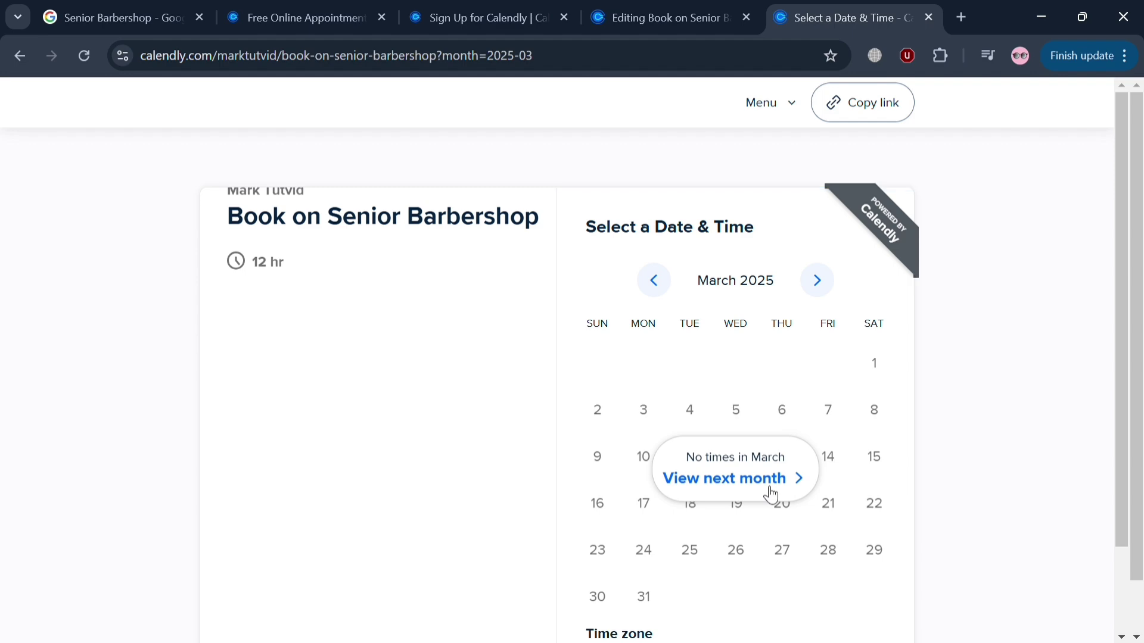
pyautogui.scroll(-2, 769, 489)
pyautogui.scroll(2, 705, 539)
pyautogui.click(661, 18)
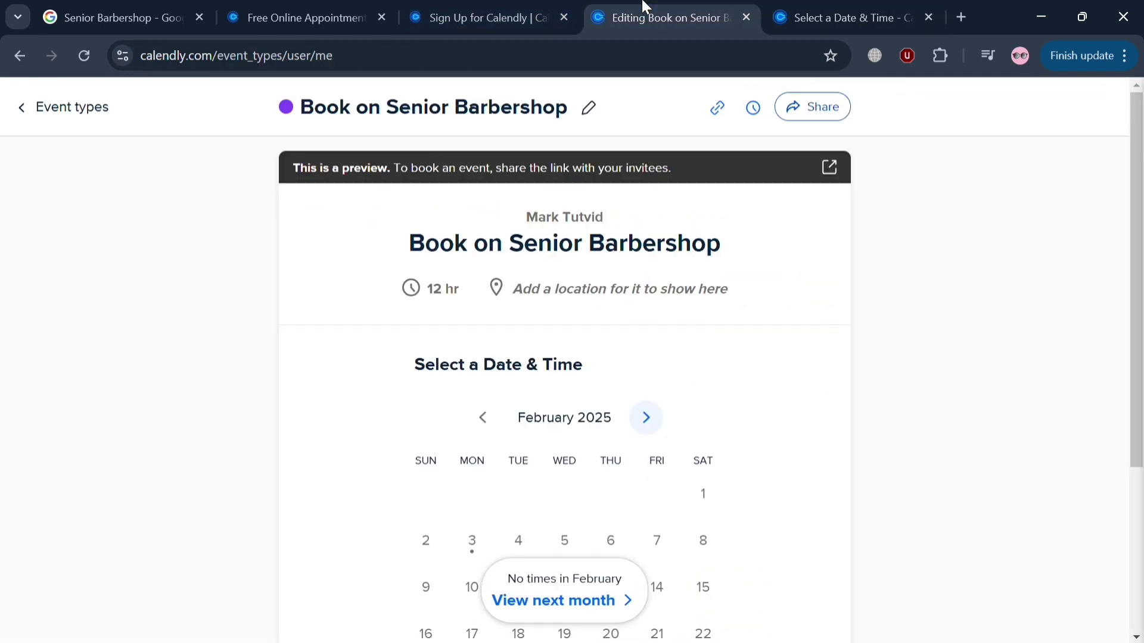
pyautogui.click(153, 11)
pyautogui.click(346, 13)
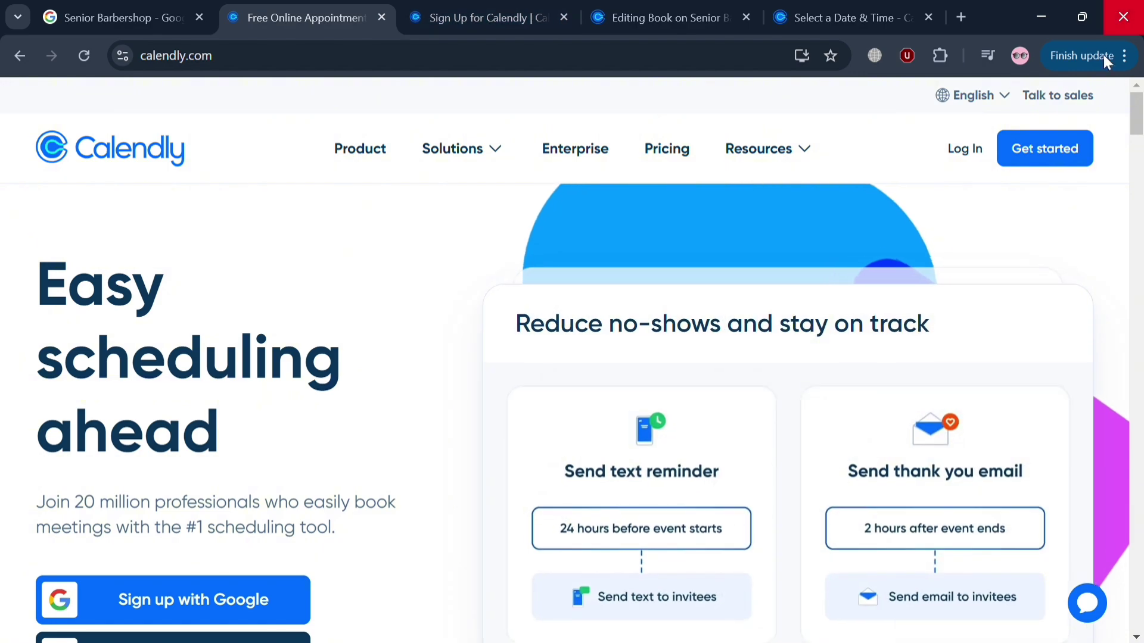